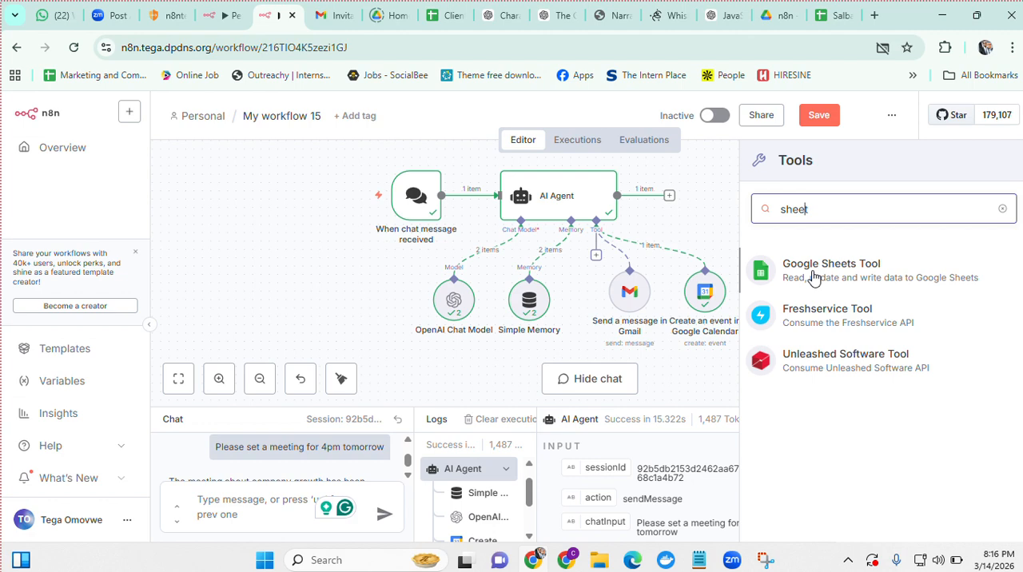
Add a Google Sheets Tool to the AI Agent and start creating a new Google Sheets credential for it
left_click(814, 278)
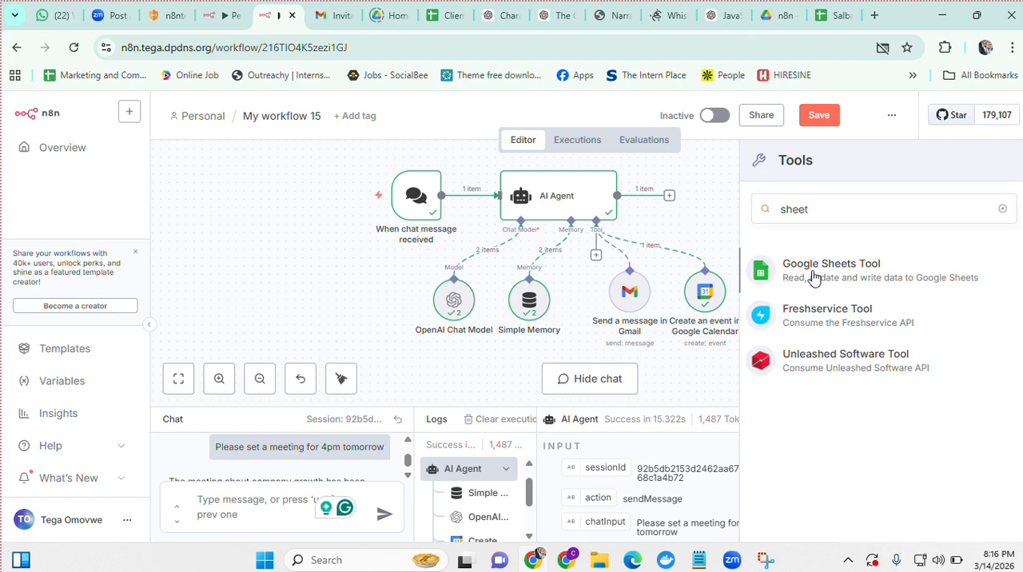
left_click(814, 278)
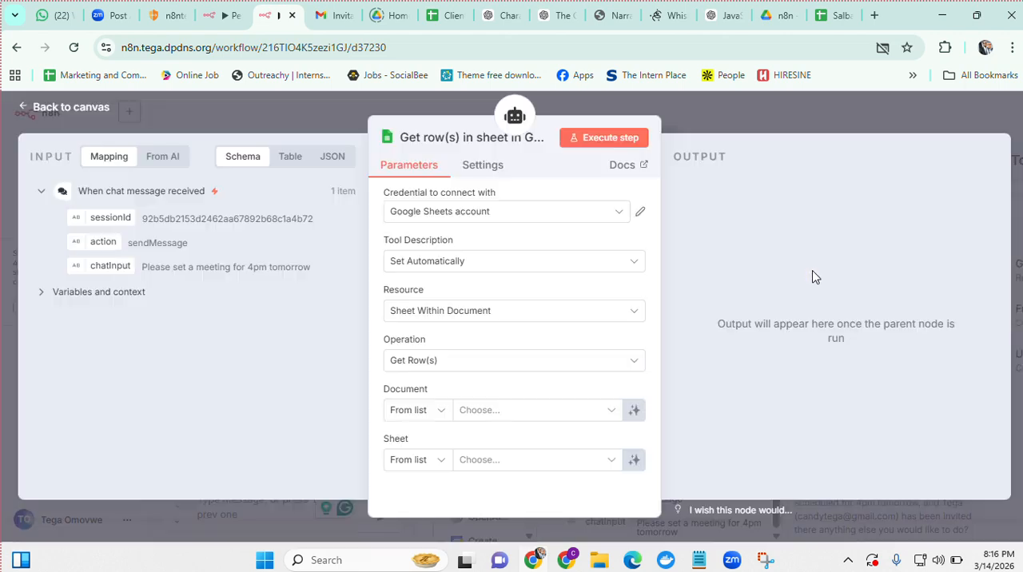
left_click(617, 216)
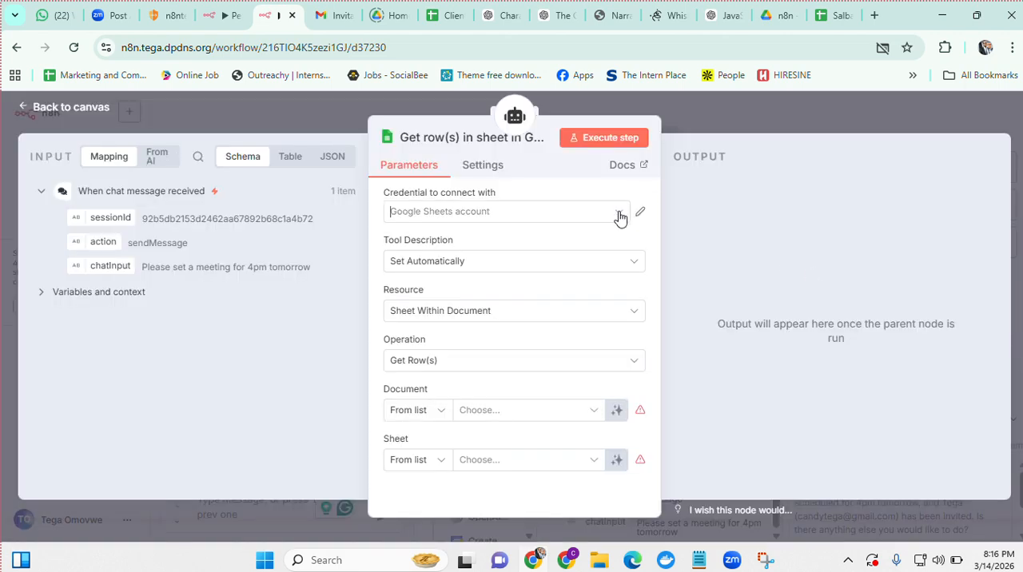
left_click(487, 341)
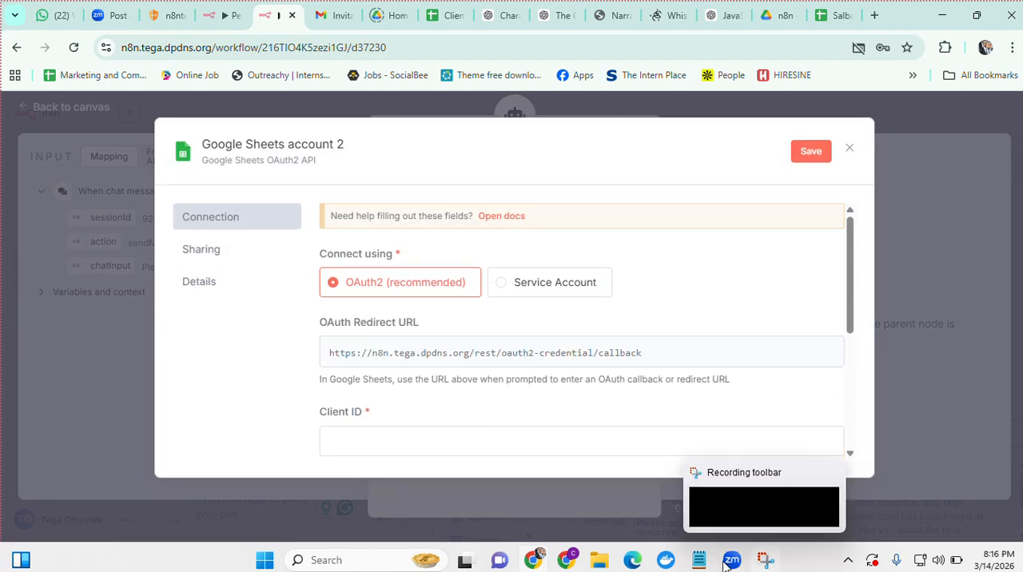
Copy the Google Client ID under SALBA MARCH from the Notepad notes into the credential's Client ID field
left_click(693, 563)
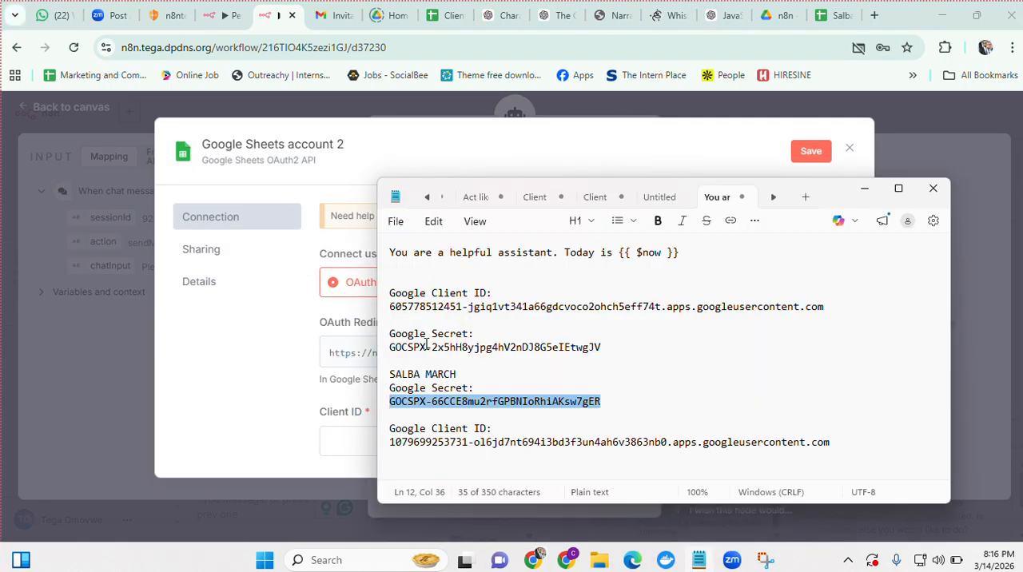
left_click(343, 429)
scroll(374, 385, "down", 5)
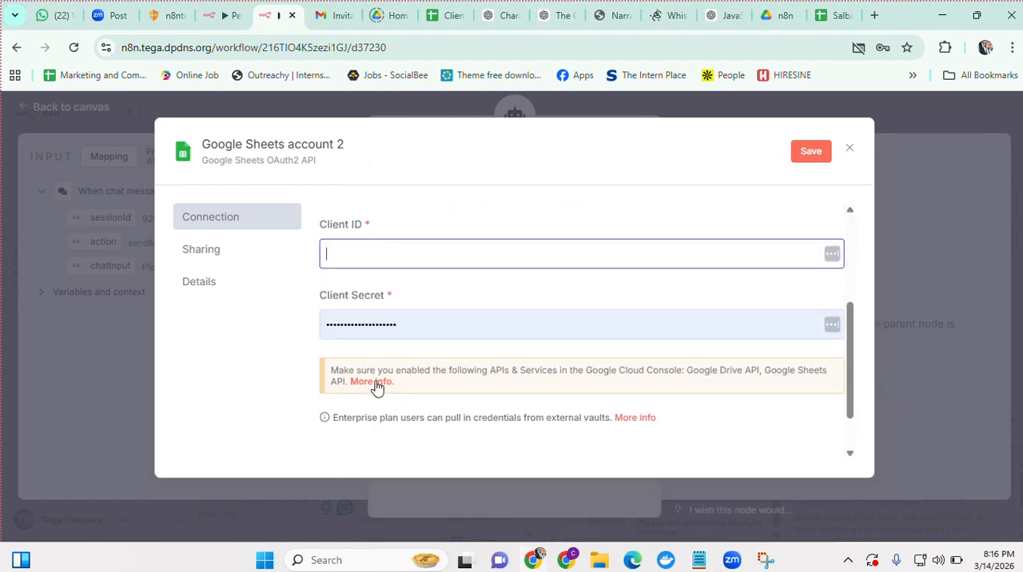
left_click(402, 304)
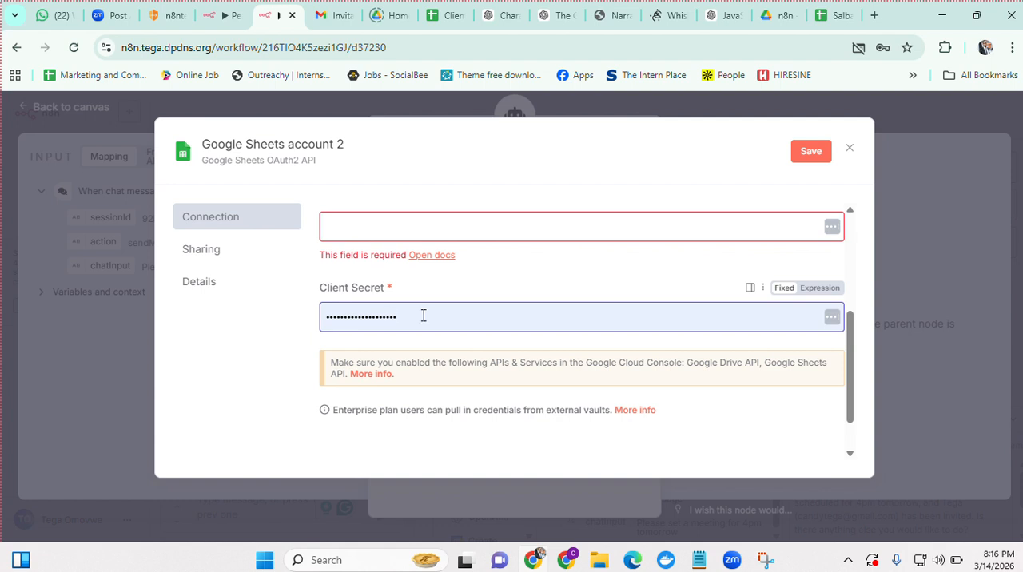
left_click(389, 230)
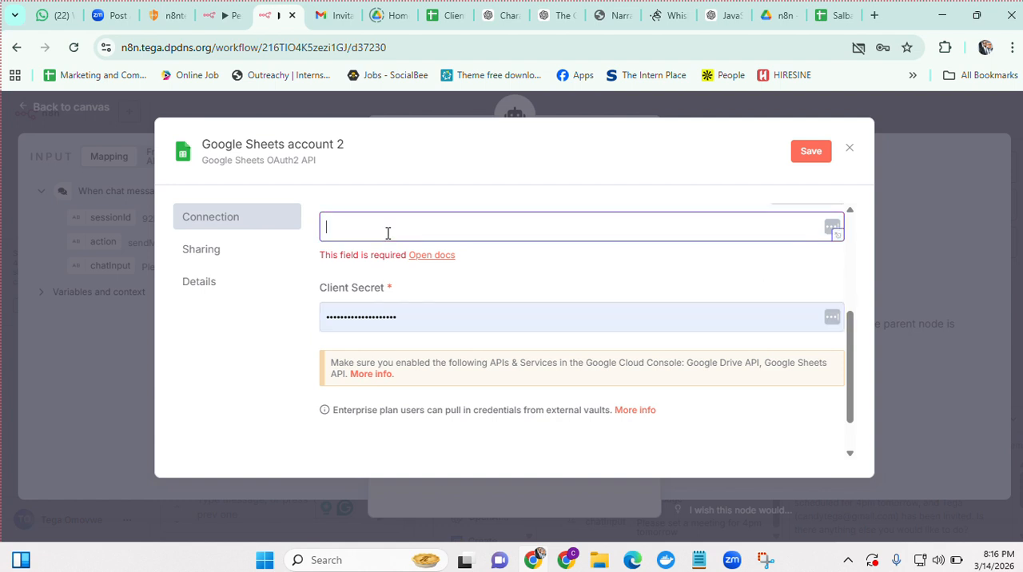
left_click(390, 317)
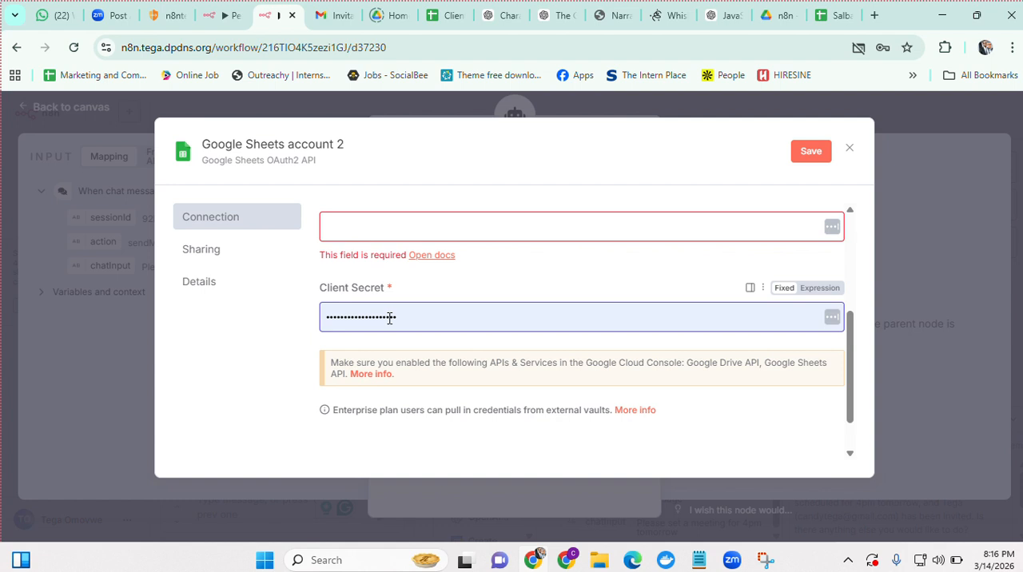
scroll(389, 317, "up", 1)
left_click(411, 281)
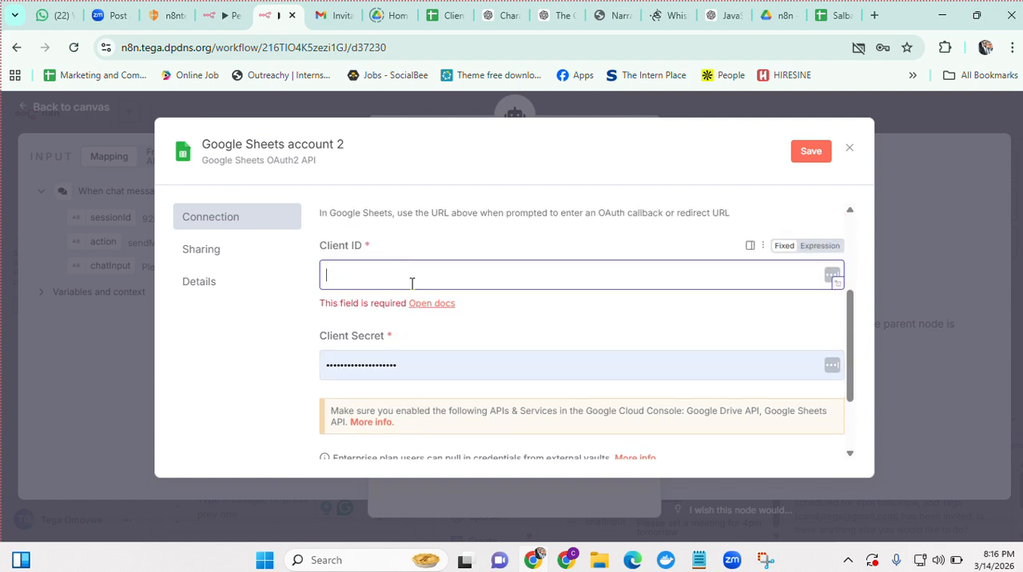
left_click(699, 559)
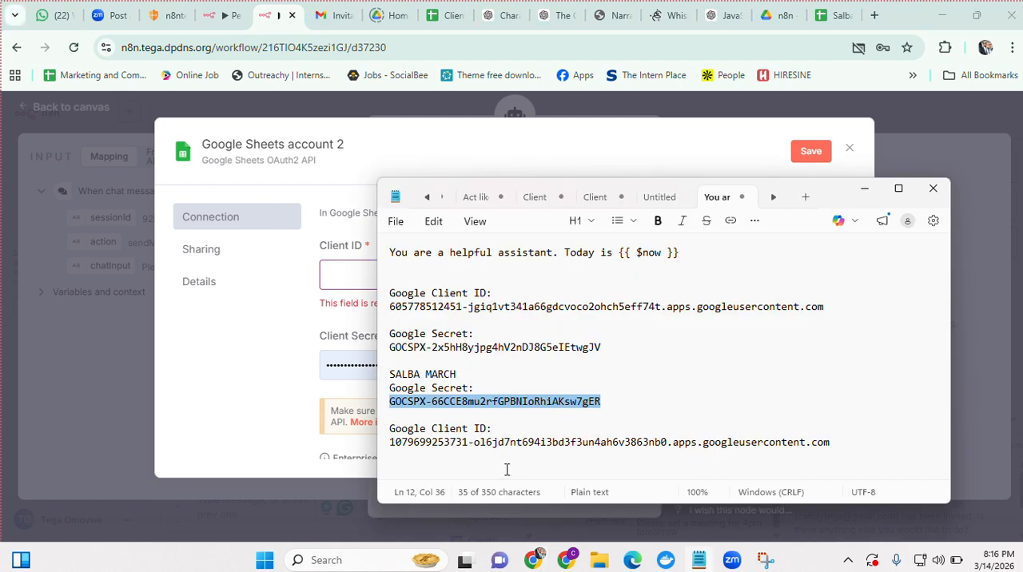
triple_click(383, 449)
key("ctrl+c")
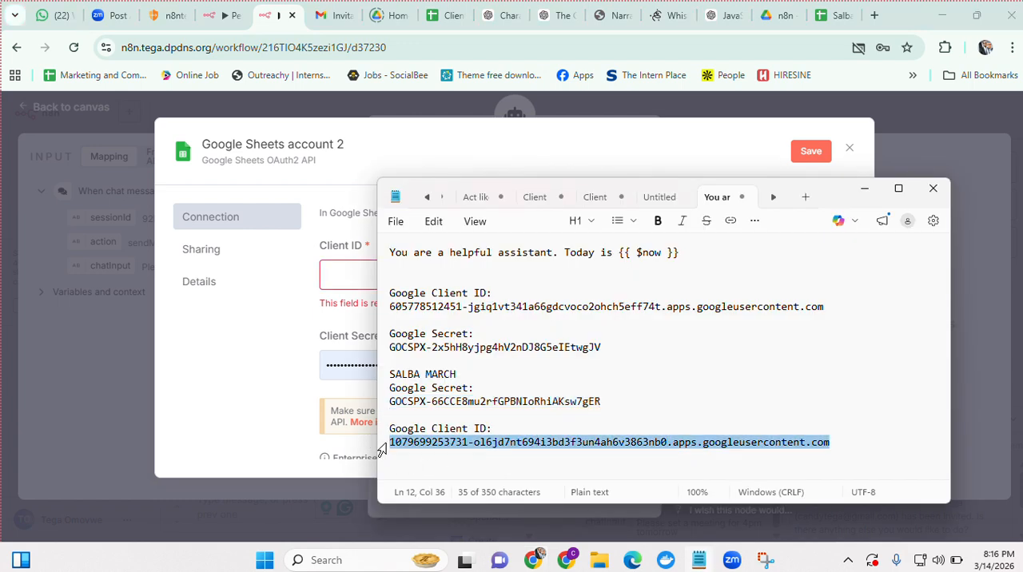
left_click(355, 265)
key("ctrl+v")
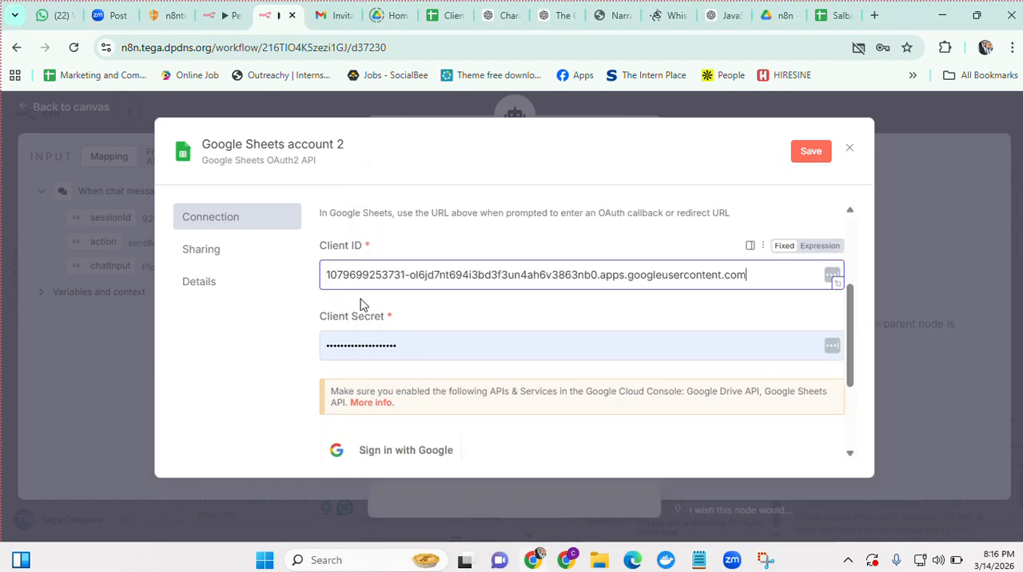
Replace the prefilled Client Secret with the Google secret listed under SALBA MARCH in the Notepad notes
left_click(367, 349)
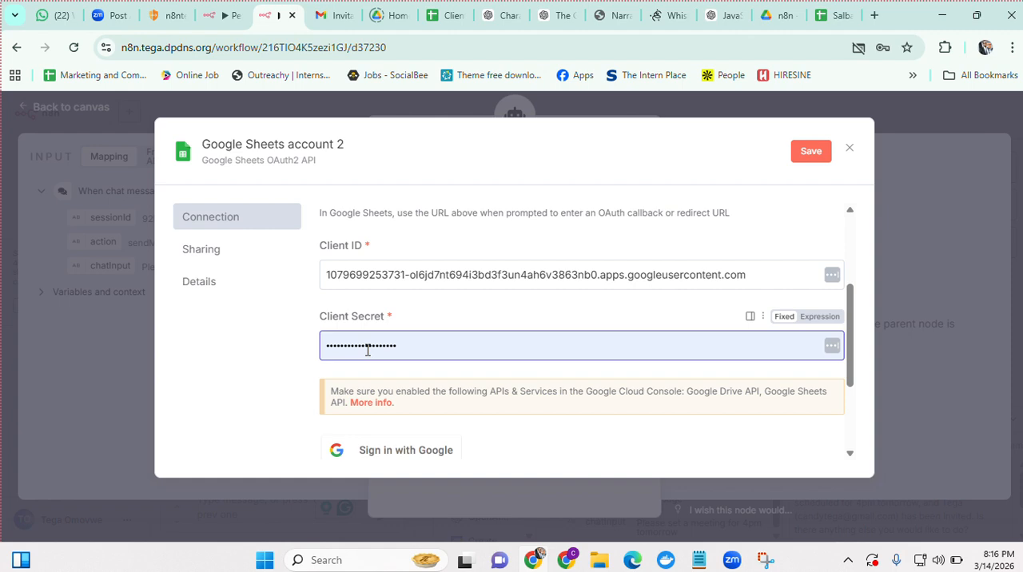
key("ctrl+a")
key("BackSpace")
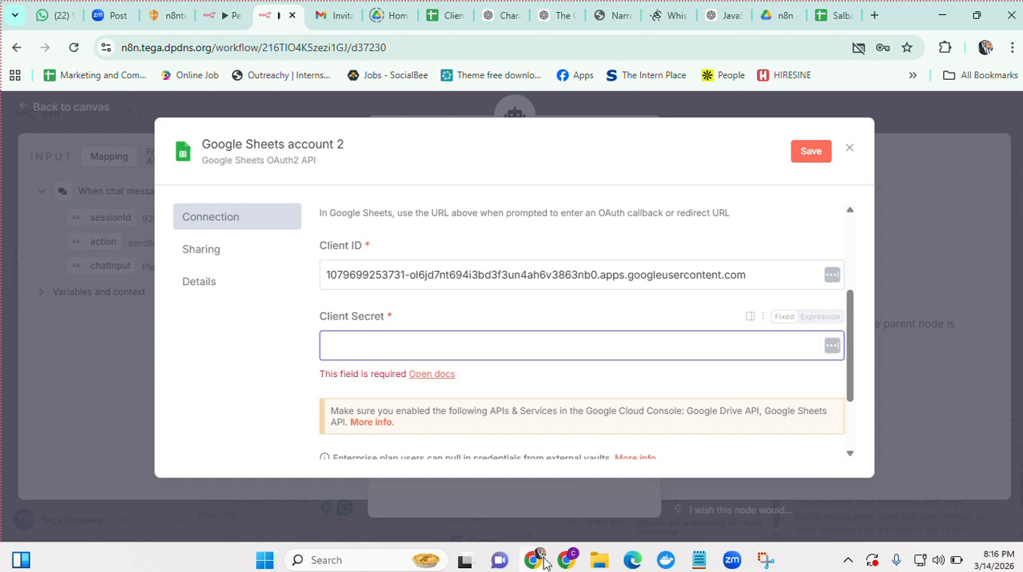
left_click(697, 562)
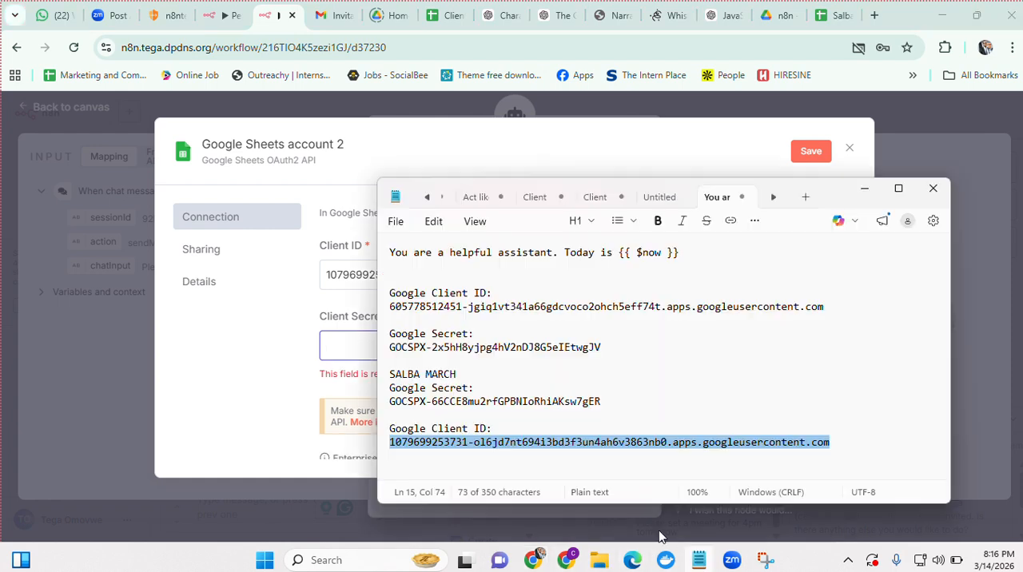
triple_click(382, 403)
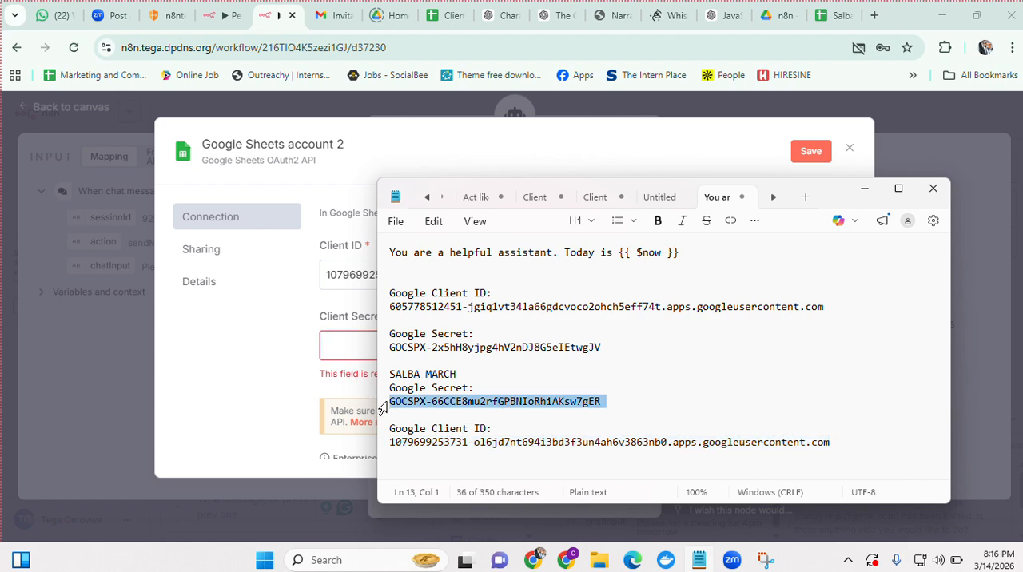
key("shift+Left")
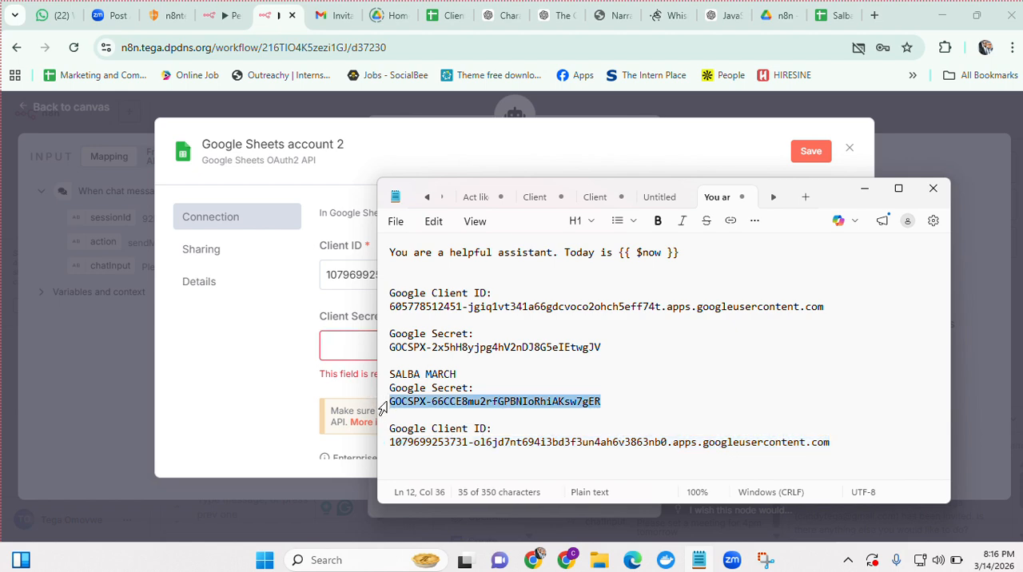
left_click(343, 345)
key("ctrl+v")
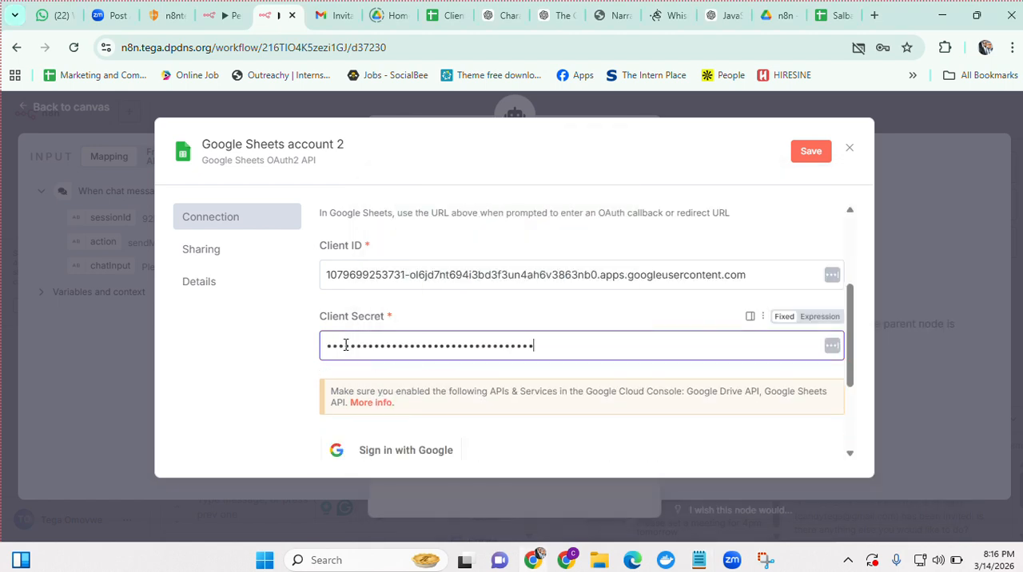
Start the Google sign-in for the new Google Sheets credential
left_click(273, 347)
scroll(424, 392, "down", 1)
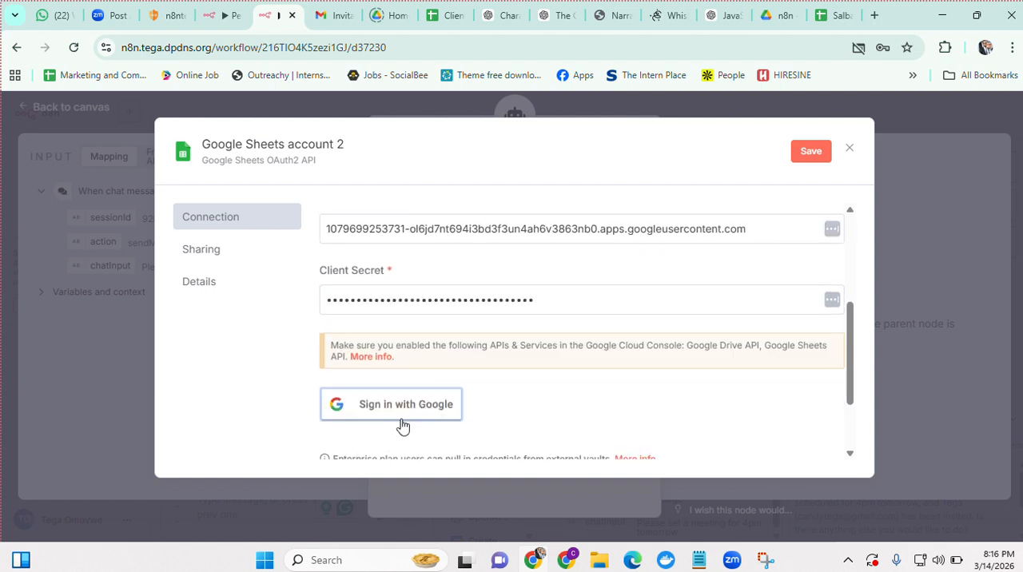
left_click(403, 418)
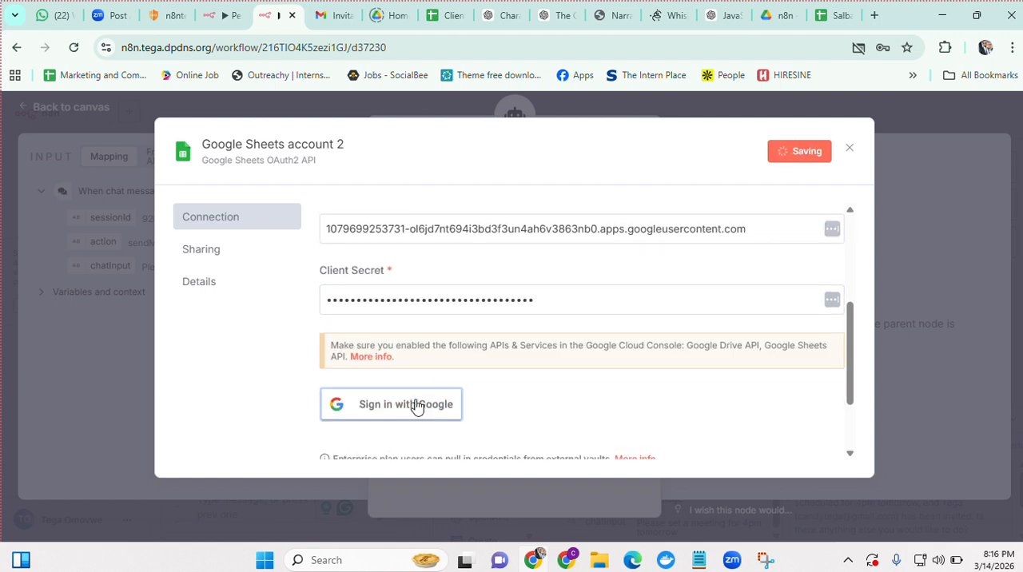
Switch to the Google Cloud console and enable the Google Sheets API for the Salba March project
left_click(569, 560)
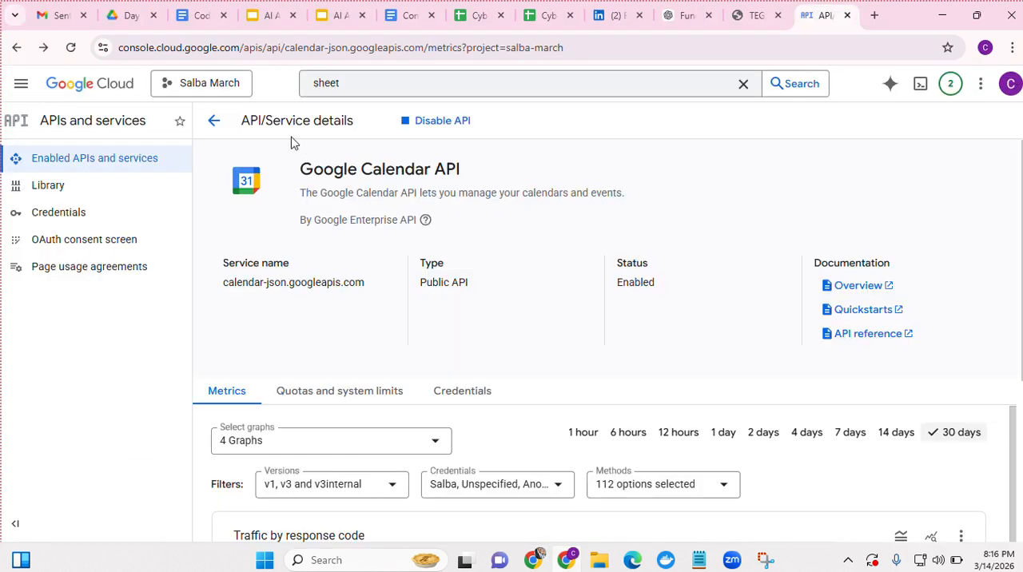
left_click(327, 85)
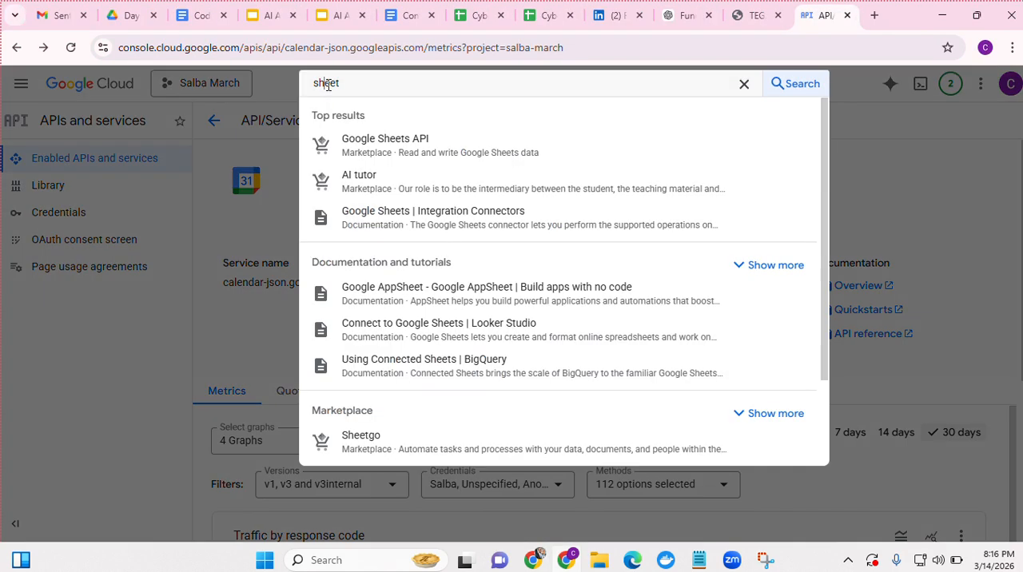
left_click(383, 150)
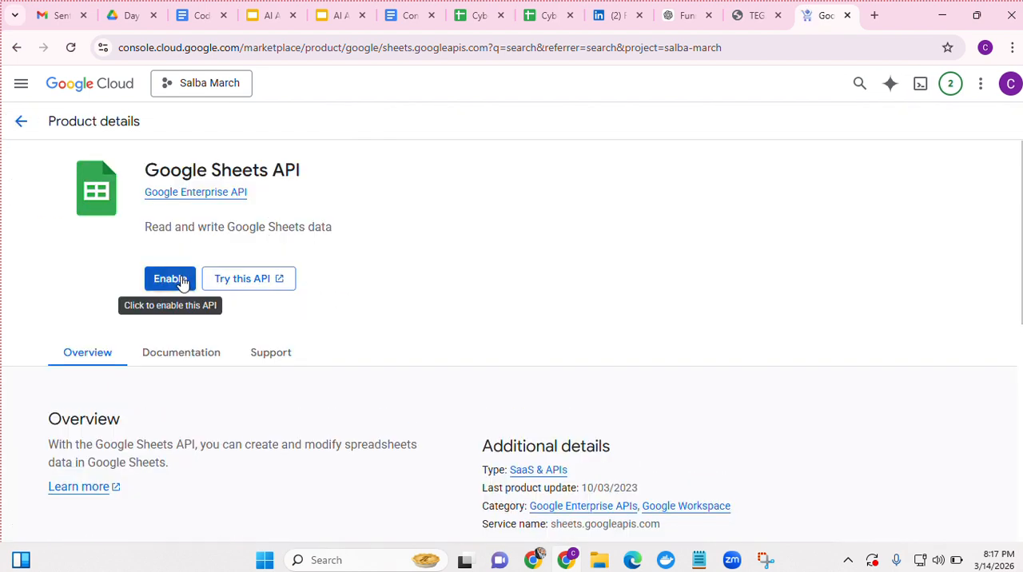
left_click(180, 282)
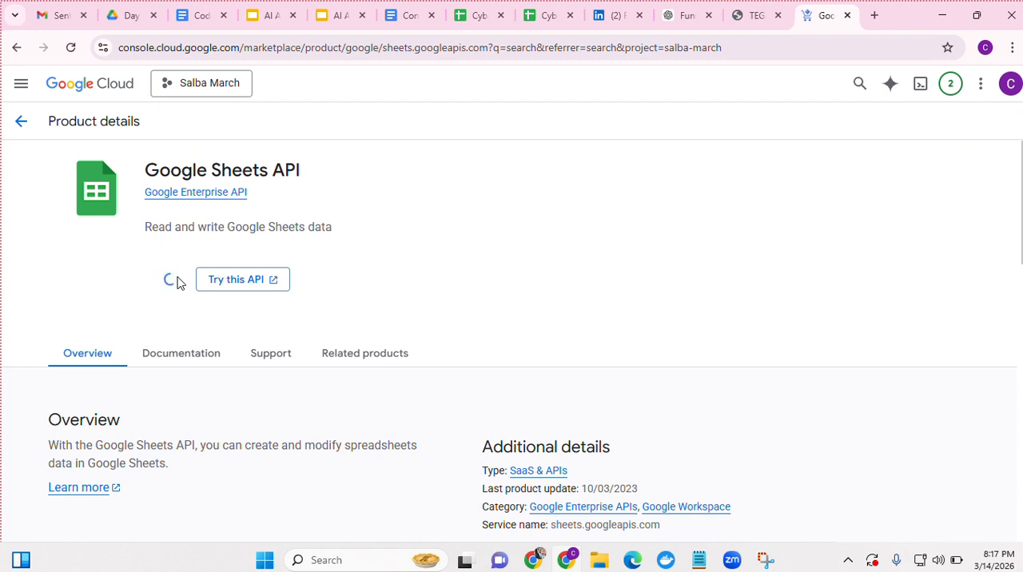
left_click(533, 560)
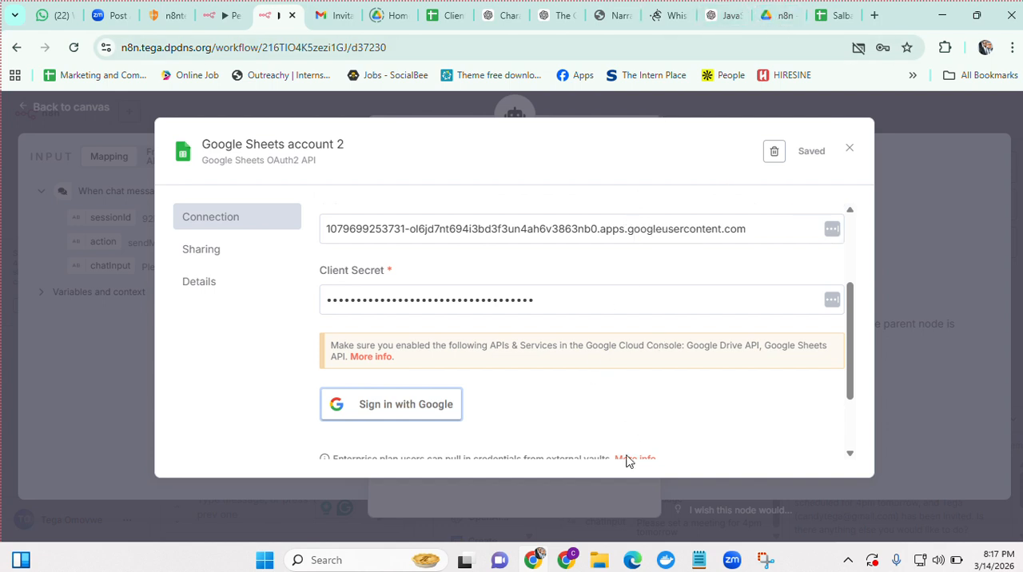
left_click(534, 559)
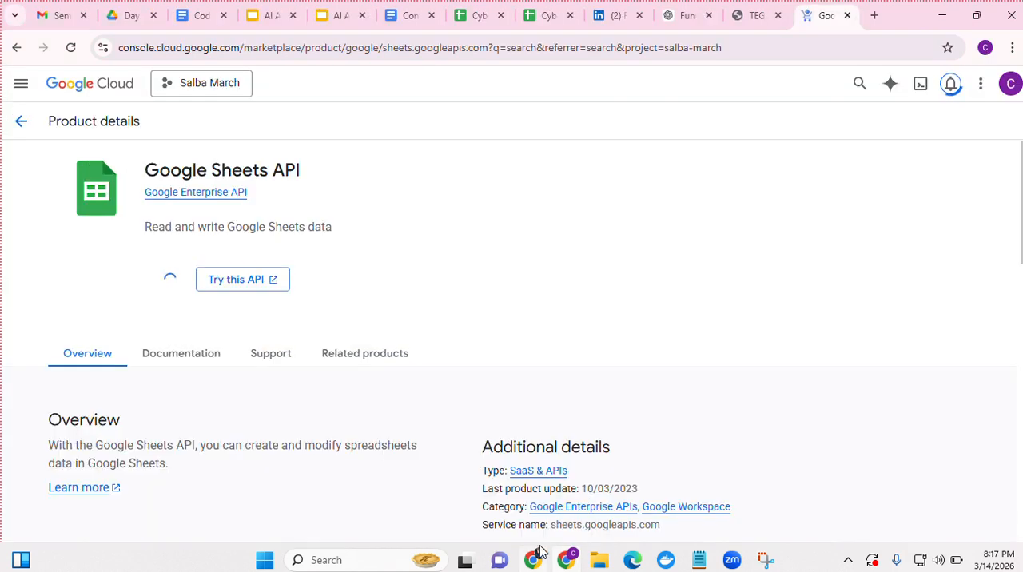
Create a blank Google Sheets spreadsheet in the n8n folder of Google Drive
left_click(528, 562)
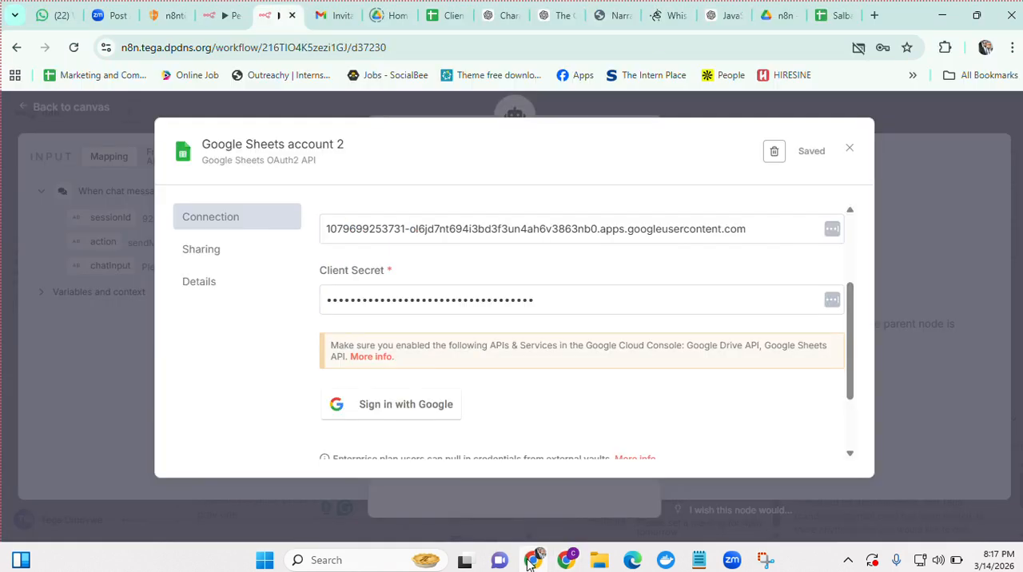
left_click(777, 13)
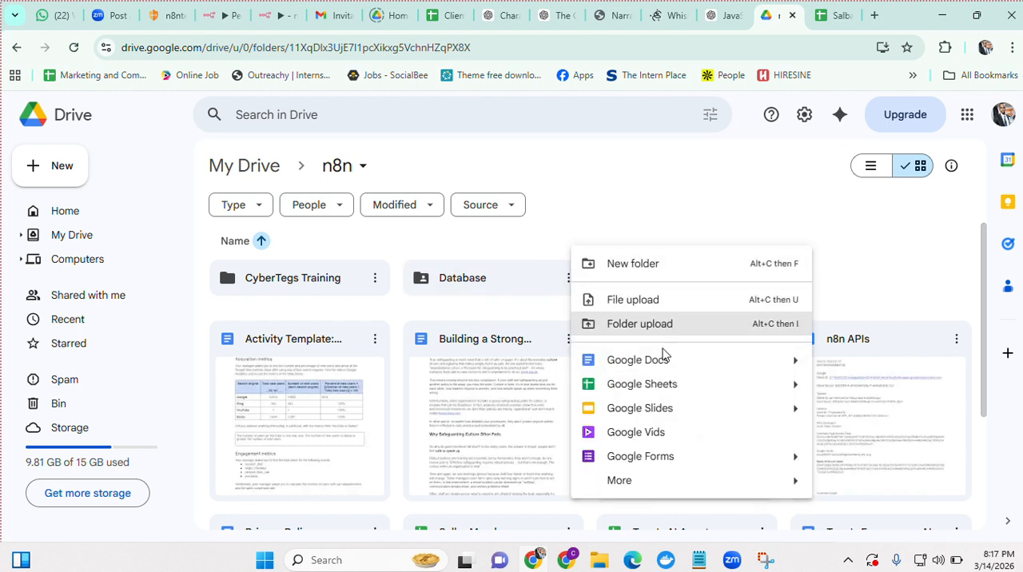
left_click(845, 235)
right_click(845, 233)
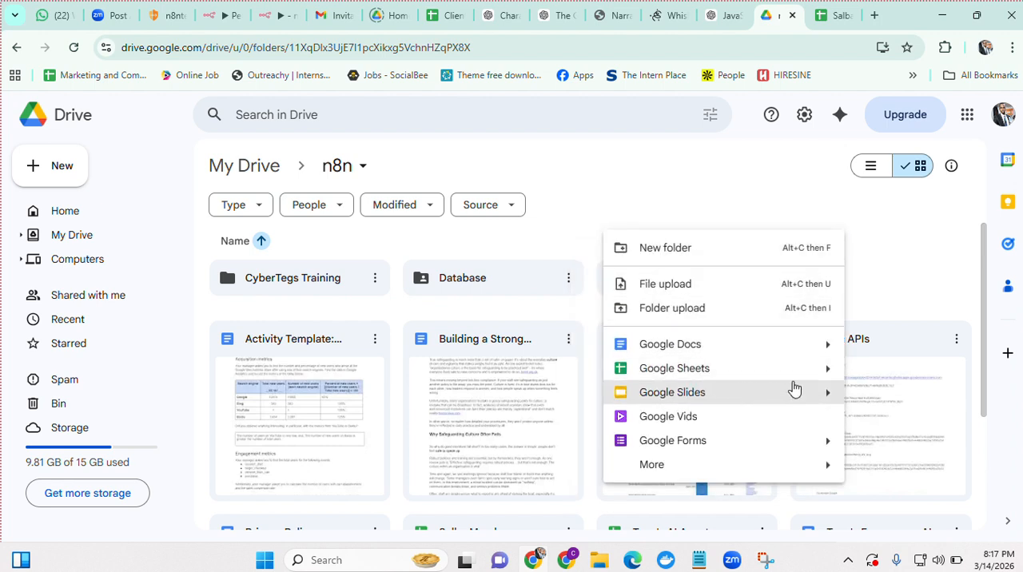
mouse_move(804, 377)
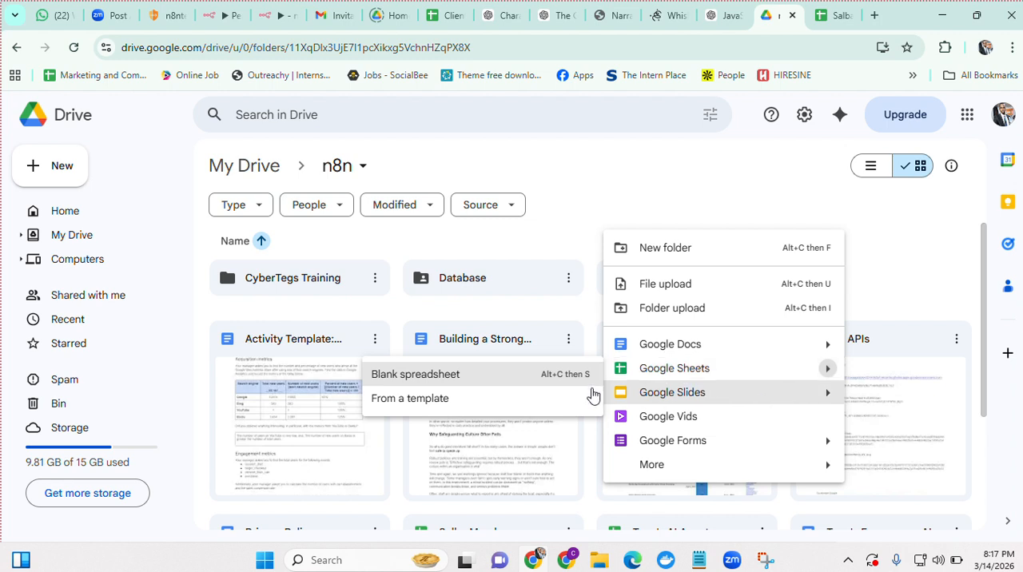
left_click(559, 387)
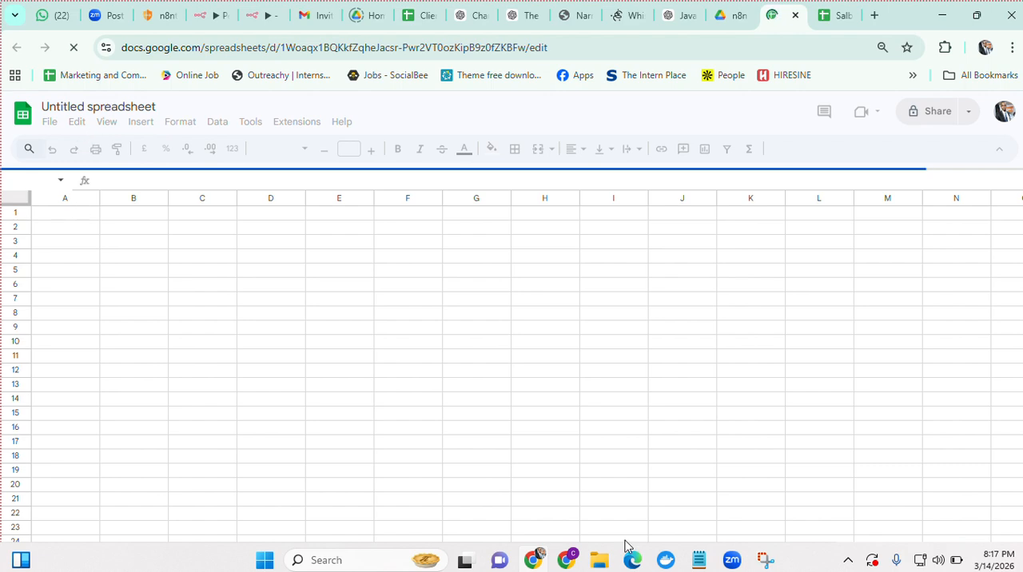
Return to the Google Cloud console to check on the Google Sheets API activation
left_click(564, 558)
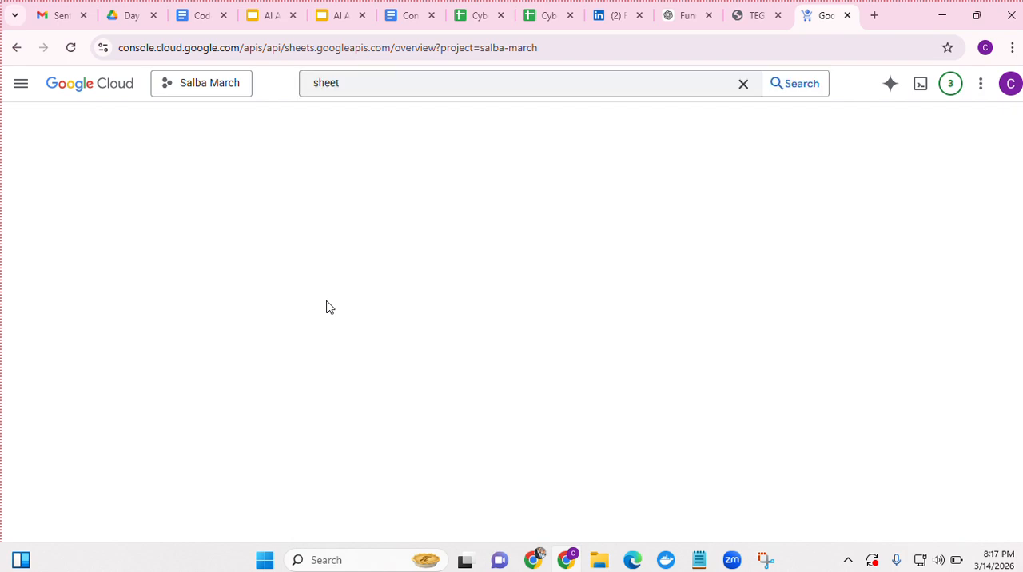
left_click(539, 564)
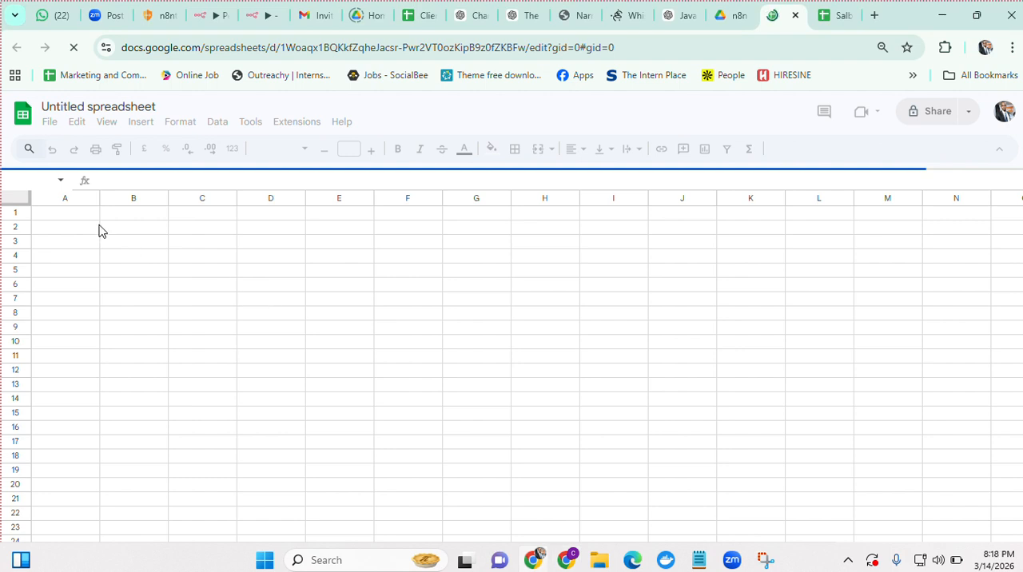
left_click(574, 564)
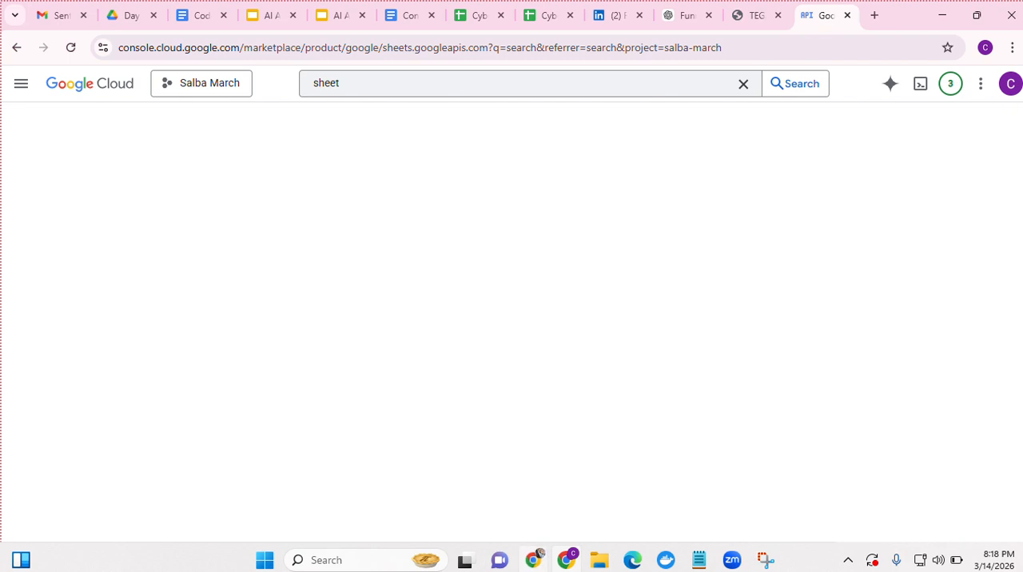
Switch to the blank Google Sheets spreadsheet and rename it Salba March 2
left_click(534, 560)
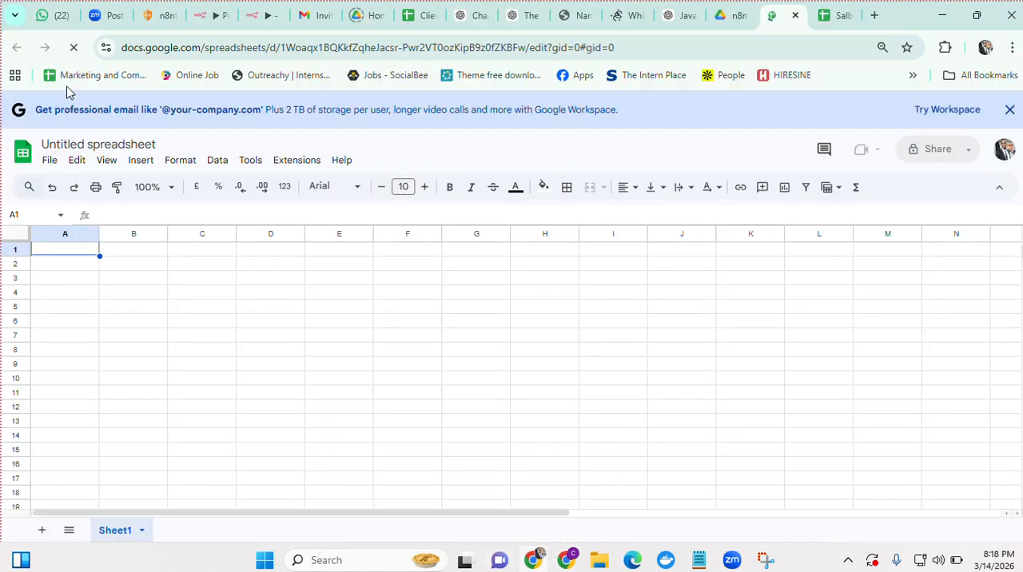
left_click(100, 143)
type("Salba")
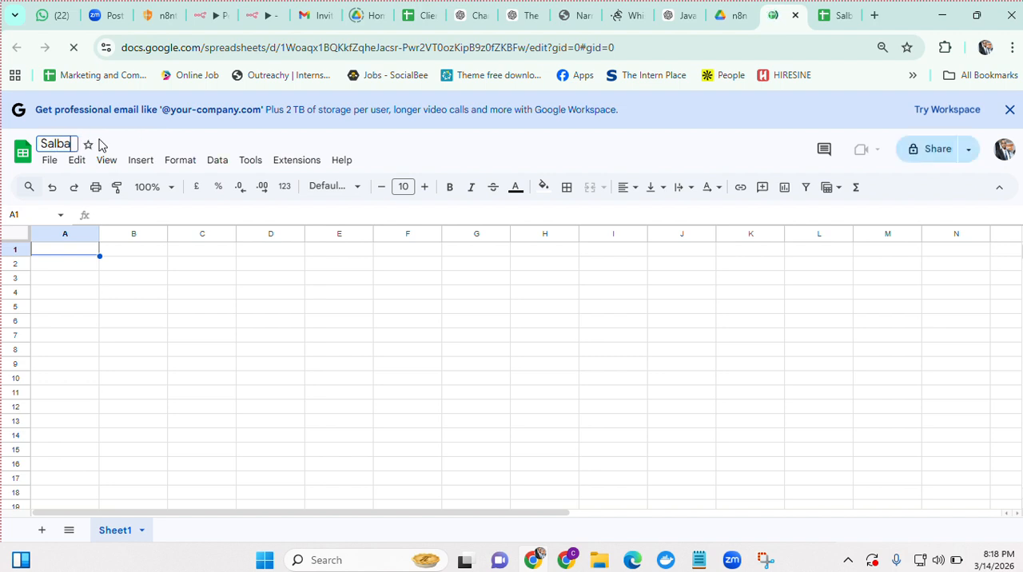
type(" March 2")
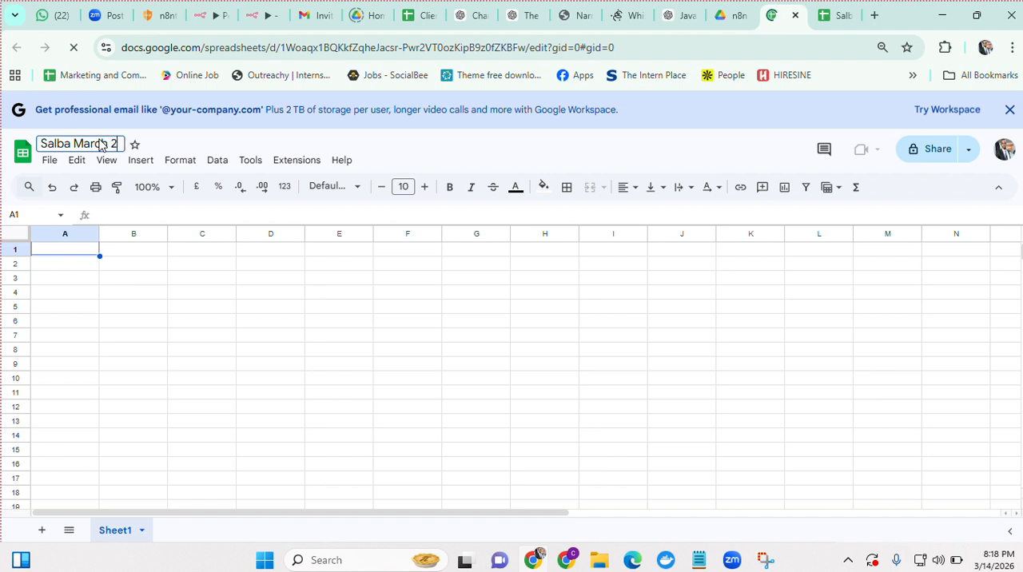
Enter the column headers NAME, EMAIL, PHONE NUMBER and ADDRESS in cells A1 to D1
left_click(81, 253)
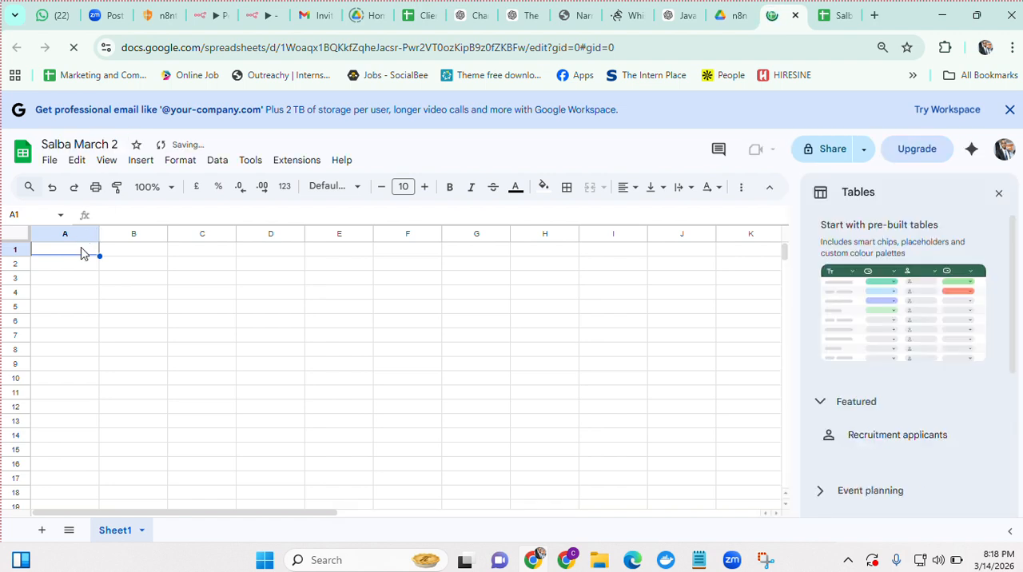
type("NAME")
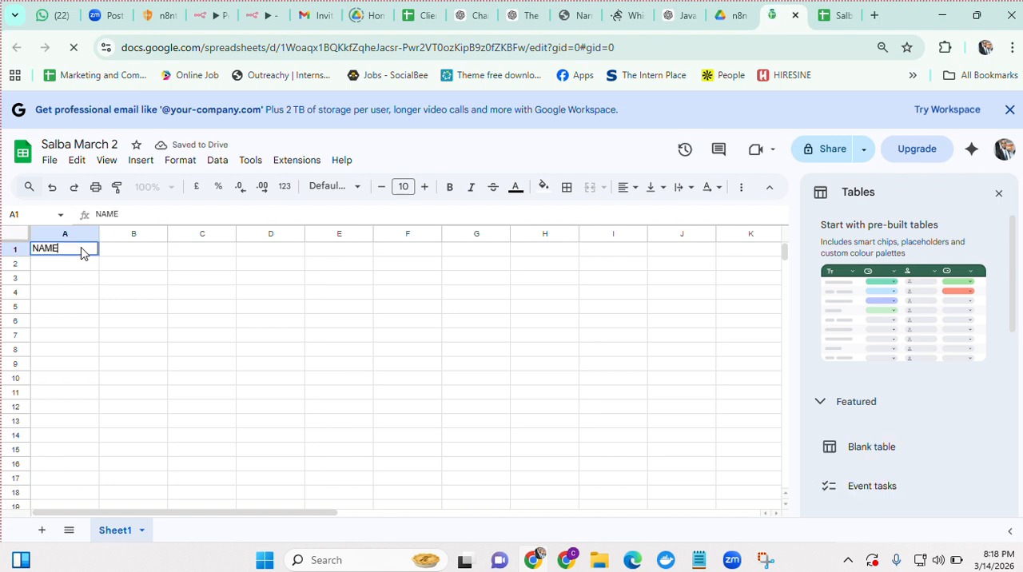
key("Tab")
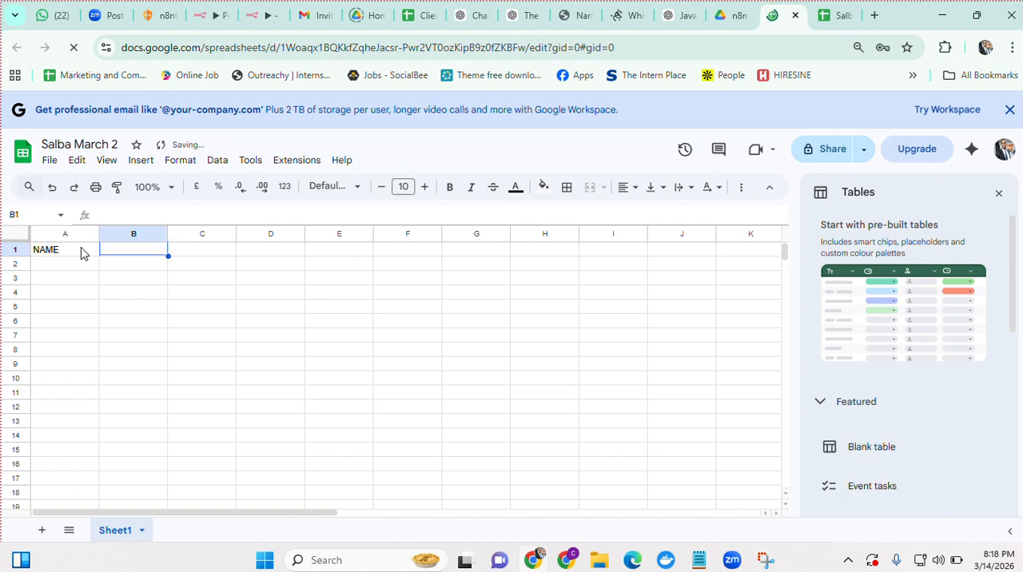
type("EMAIL")
key("Tab")
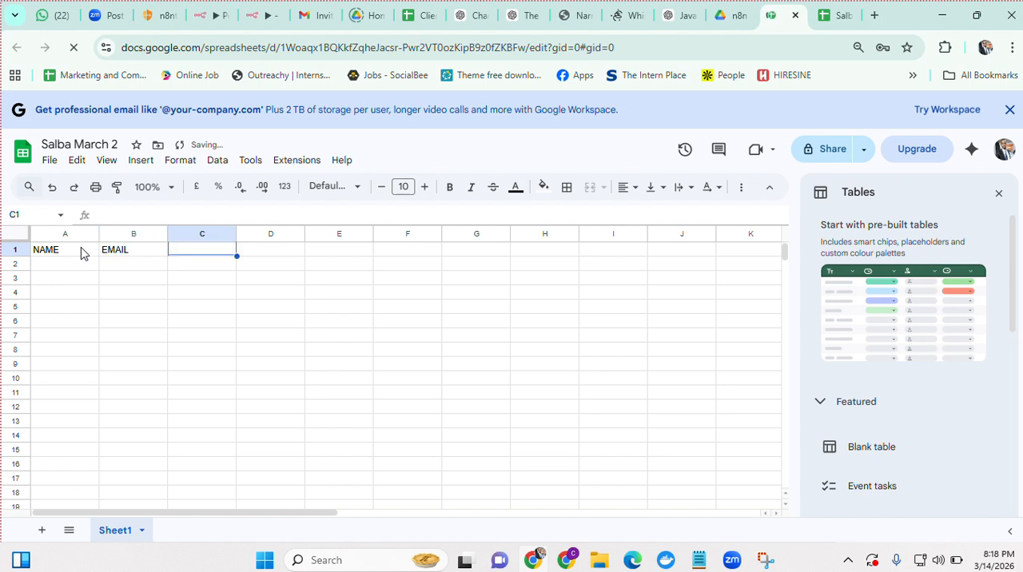
type("PH")
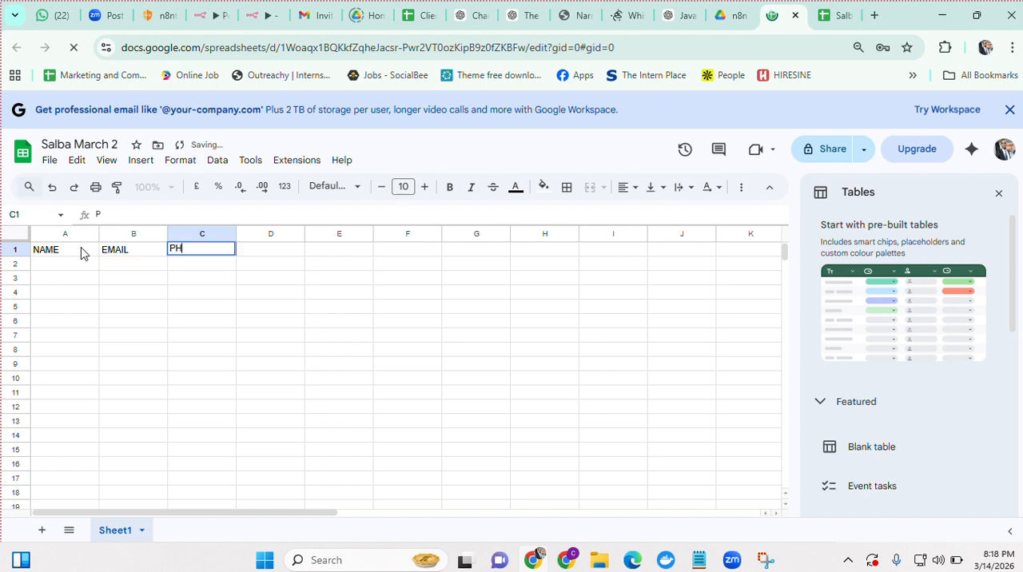
type("ONE NUMBER")
key("Tab")
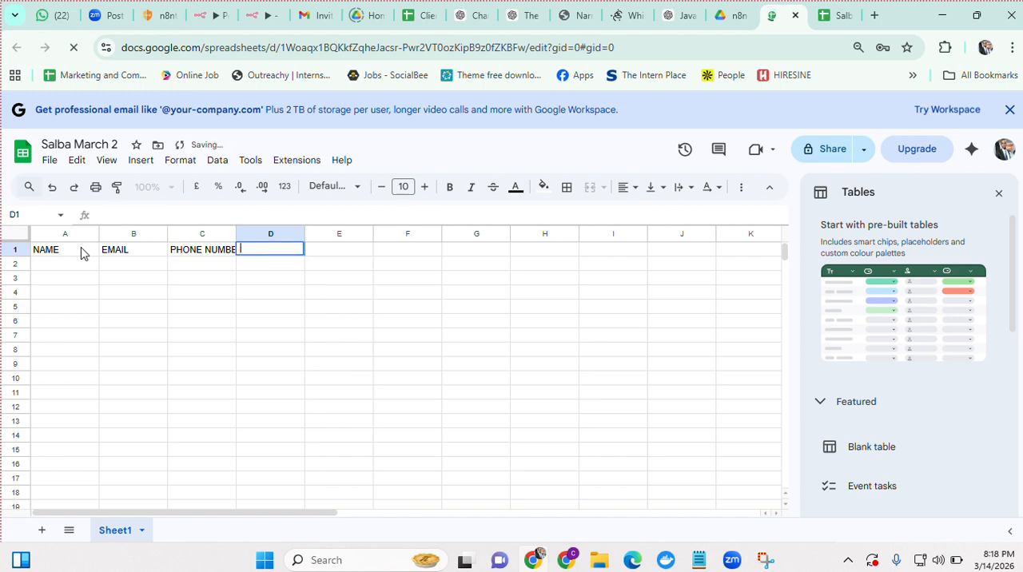
type("AD")
key("BackSpace")
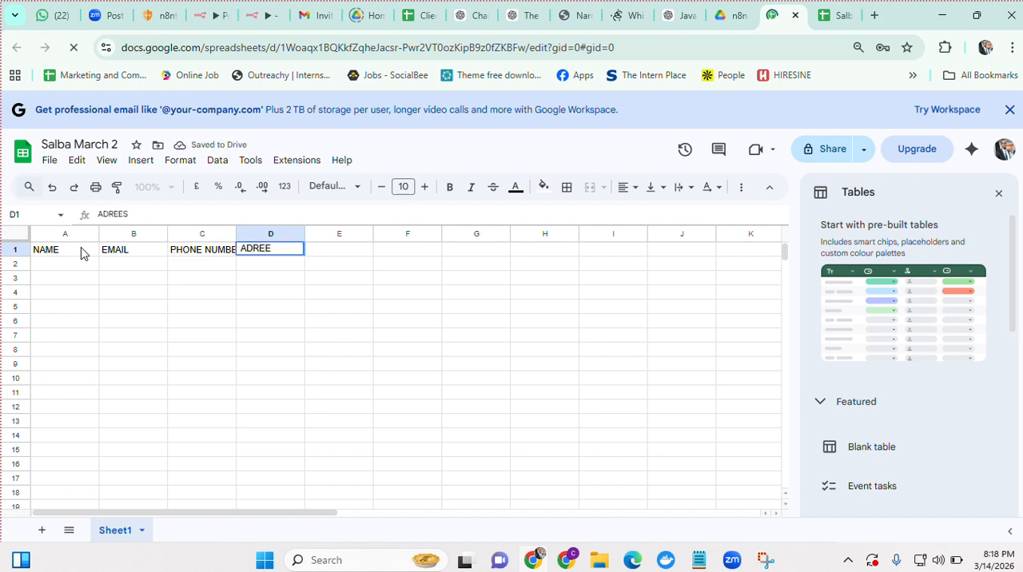
type("SS")
left_click(253, 251)
type("D")
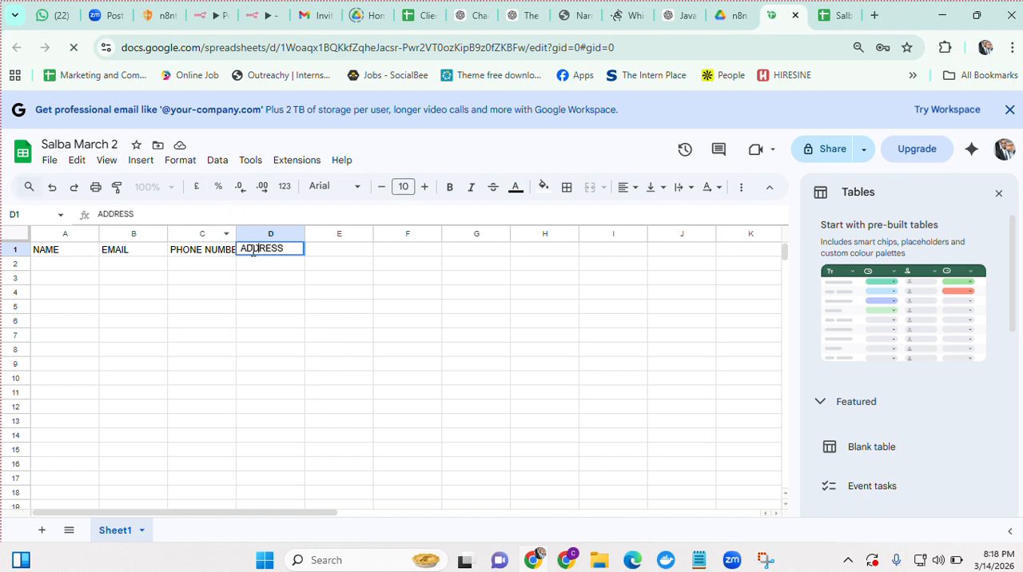
Enter a sample contact's first name in A2 and the contact's e-mail address in B2
left_click(38, 269)
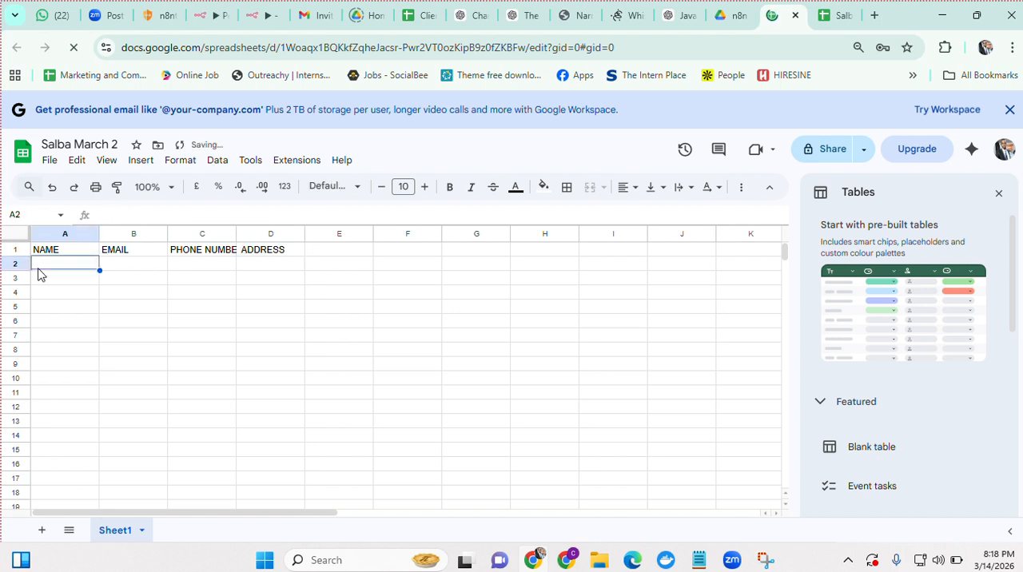
type("J")
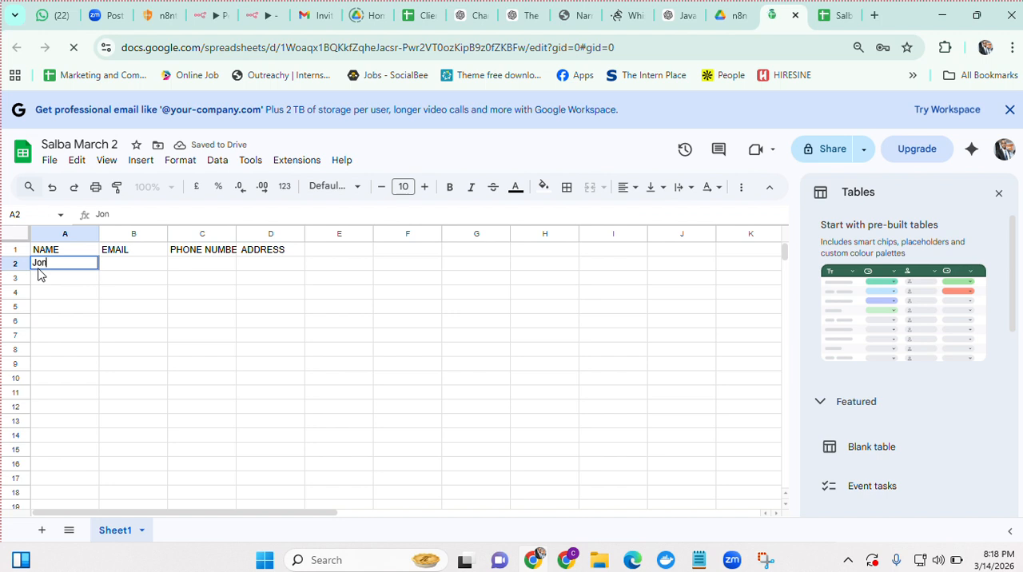
type("ohn")
key("Tab")
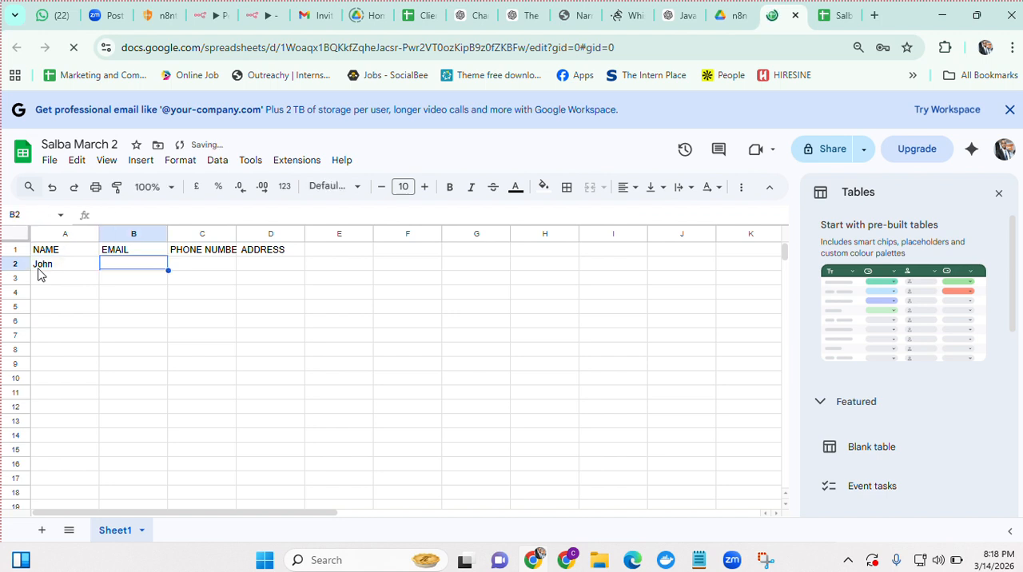
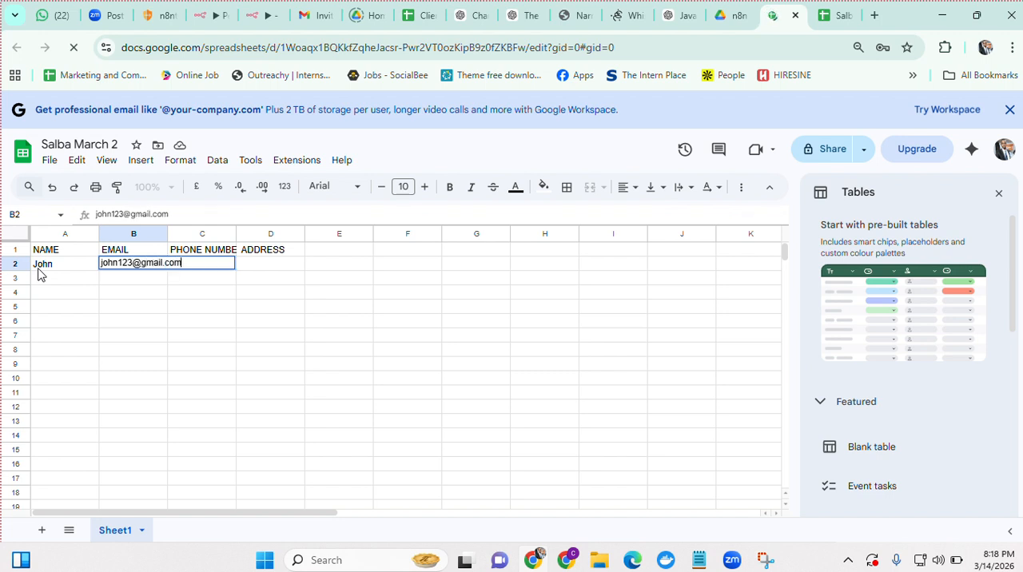
key("Tab")
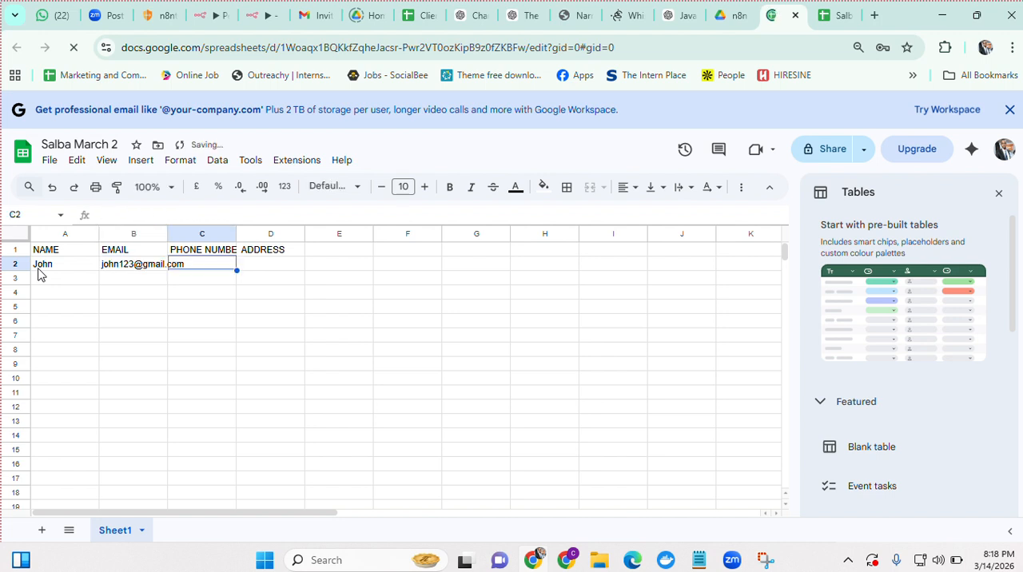
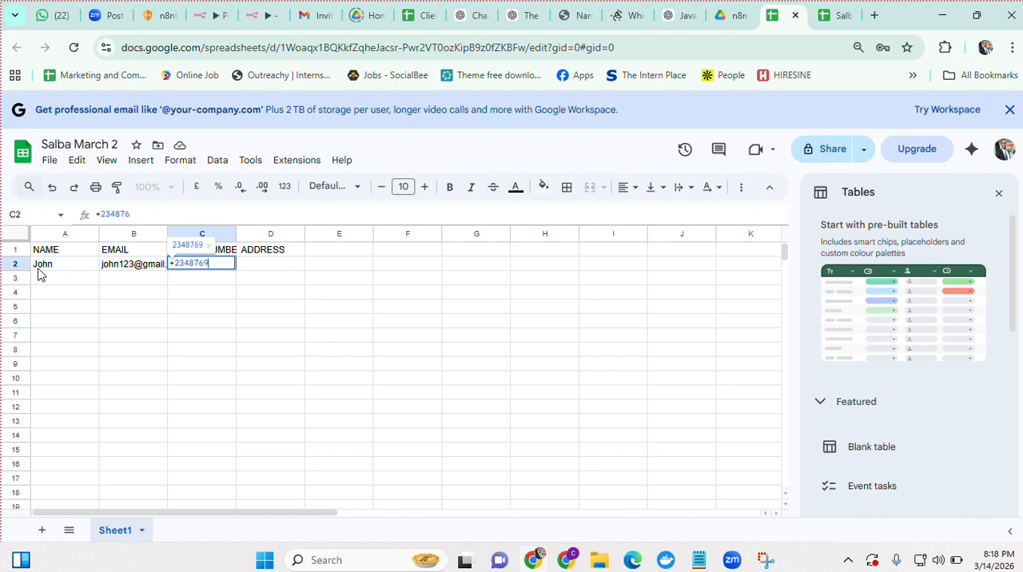
Enter the sample contact's phone number in C2 and the contact's address in D2
key("Tab")
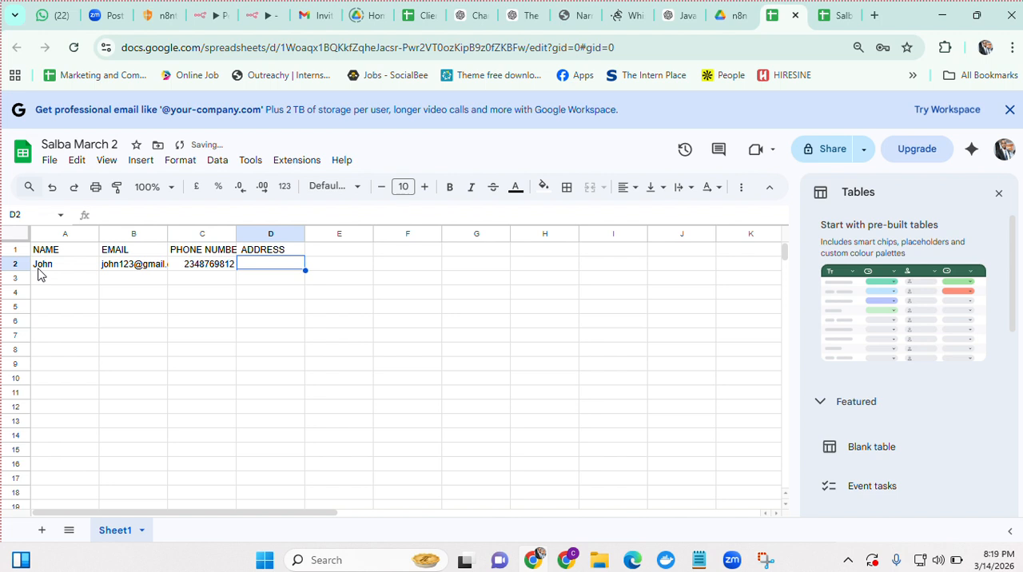
type("Ajah. Lagos")
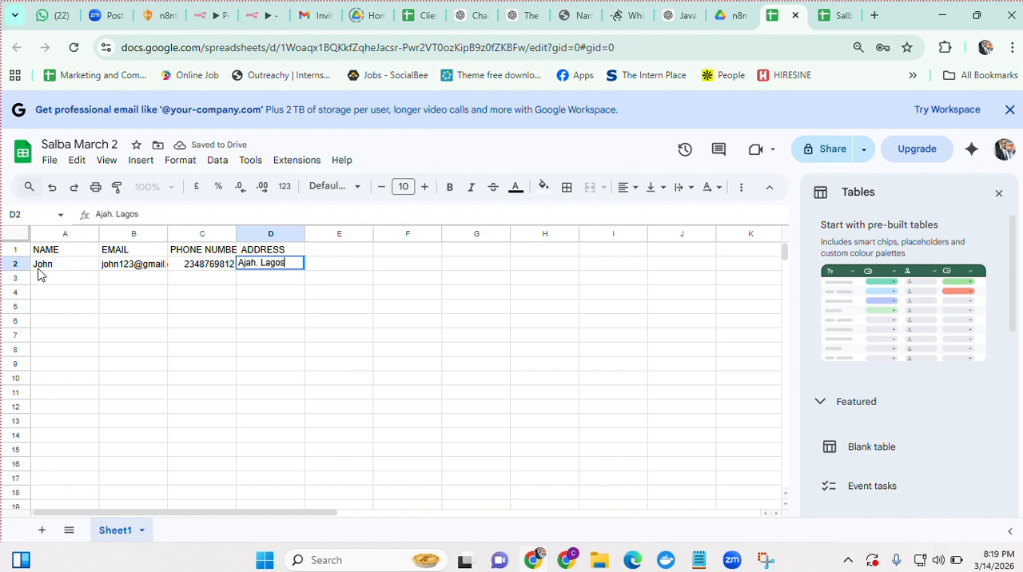
left_click(191, 338)
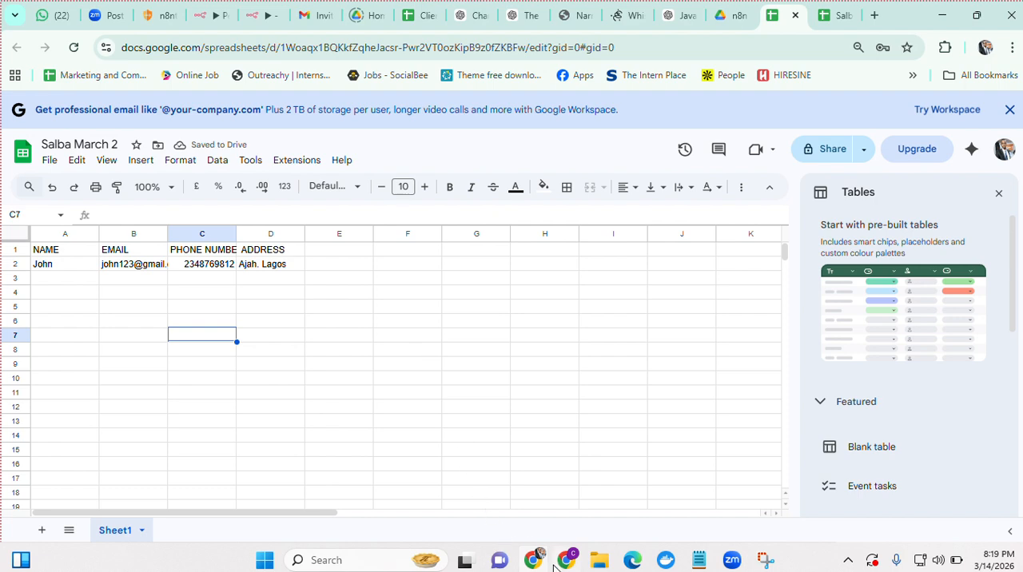
Switch to the Google Cloud console and search the Salba March project for drive
left_click(557, 566)
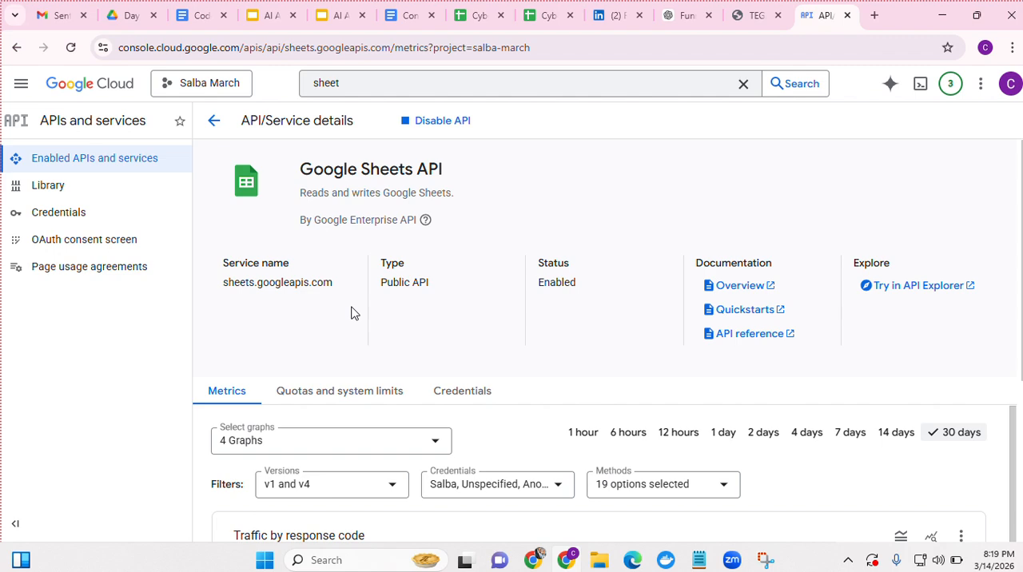
left_click(323, 80)
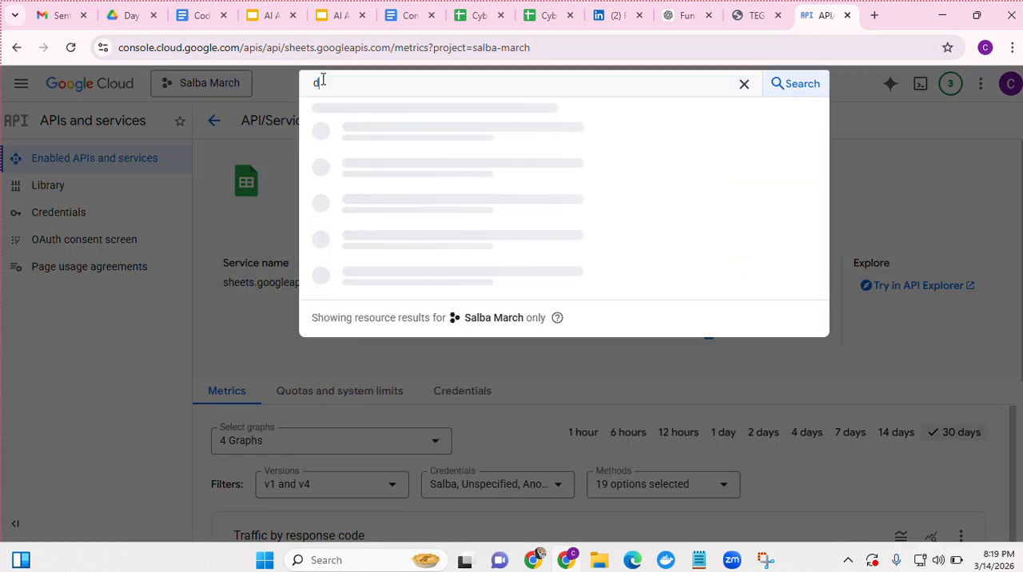
type("rive")
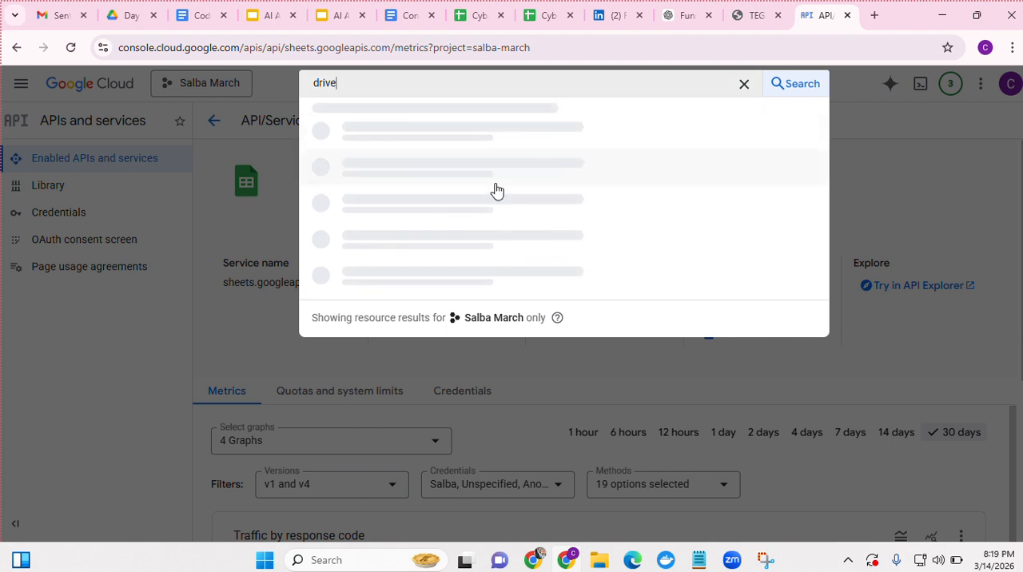
Switch to the n8n workflow and start the Google sign-in for the Google Sheets account 2 credential
left_click(534, 563)
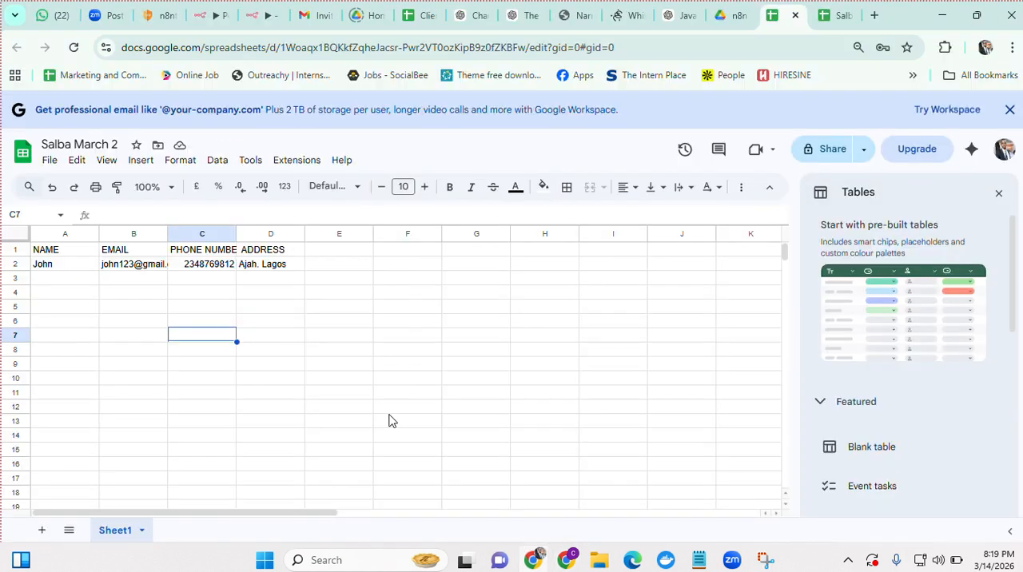
left_click(263, 16)
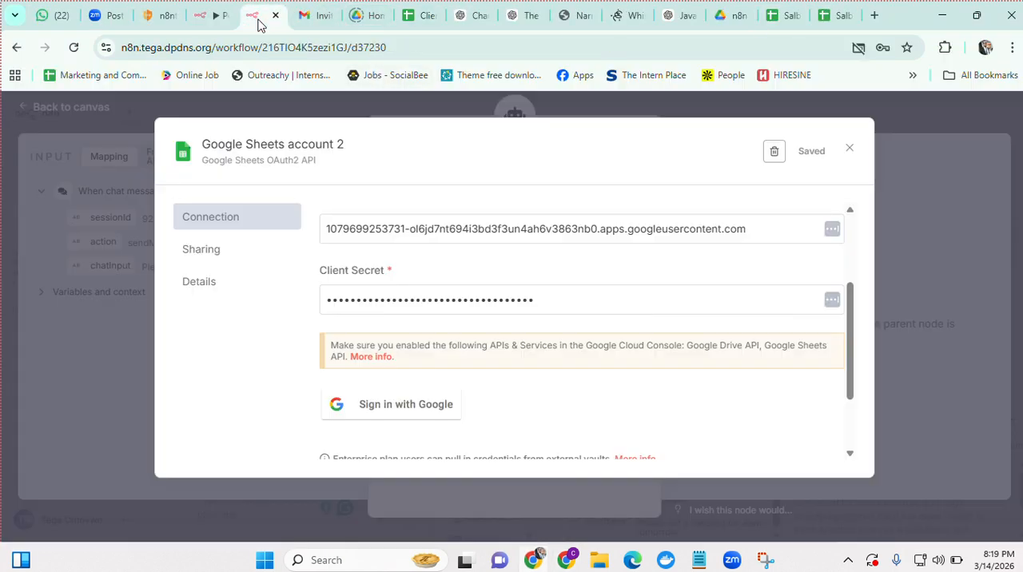
left_click(400, 411)
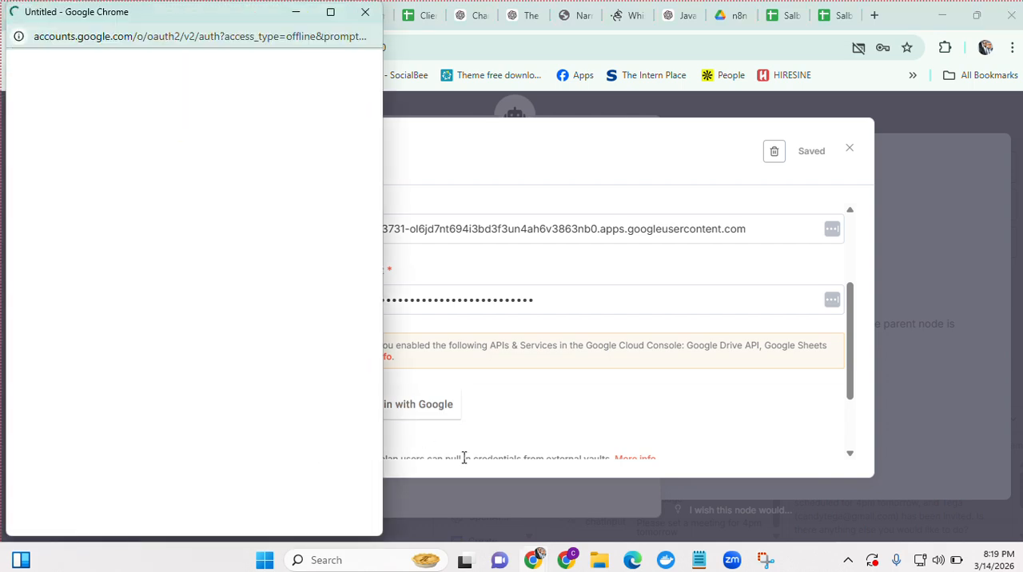
Check the drive search in the Google Cloud console, then return to the Google sign-in window and choose the spreadsheet owner's account
left_click(569, 563)
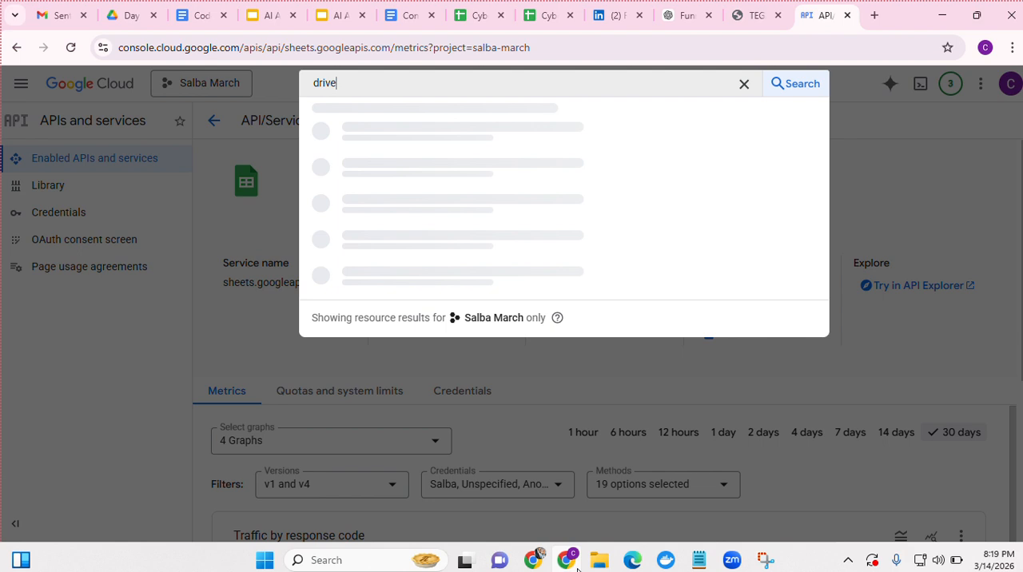
mouse_move(531, 561)
left_click(531, 492)
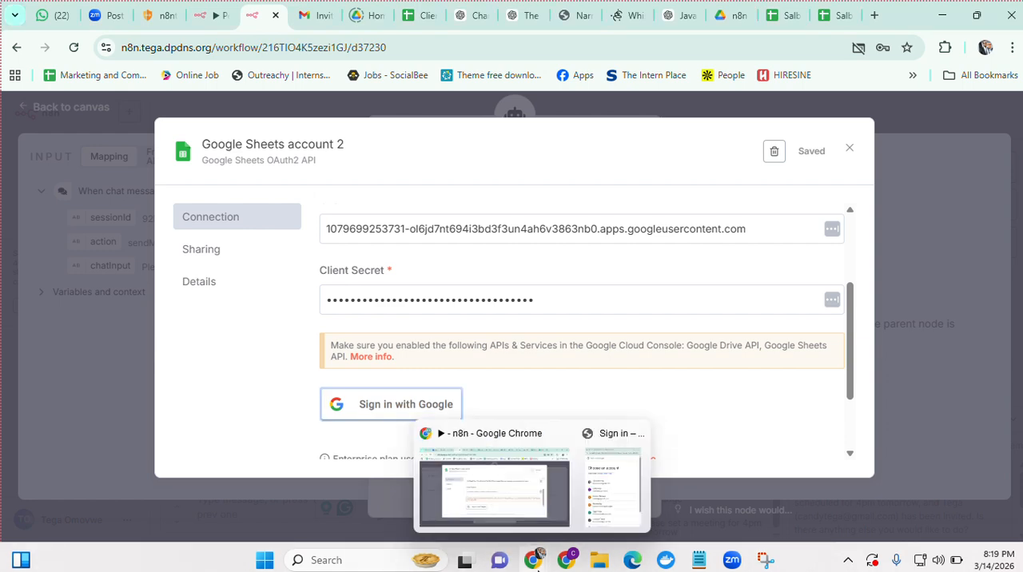
left_click(592, 504)
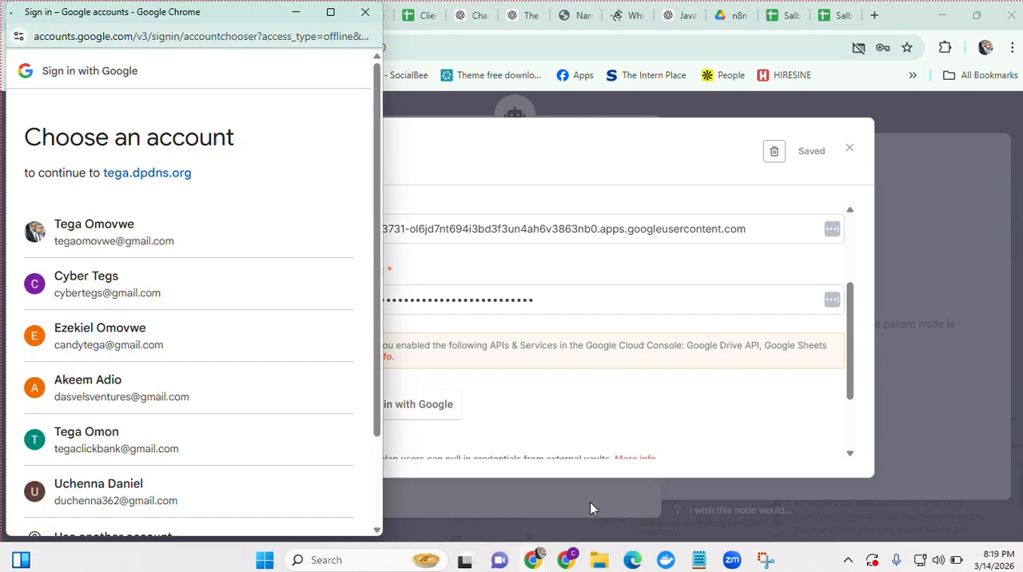
left_click(137, 237)
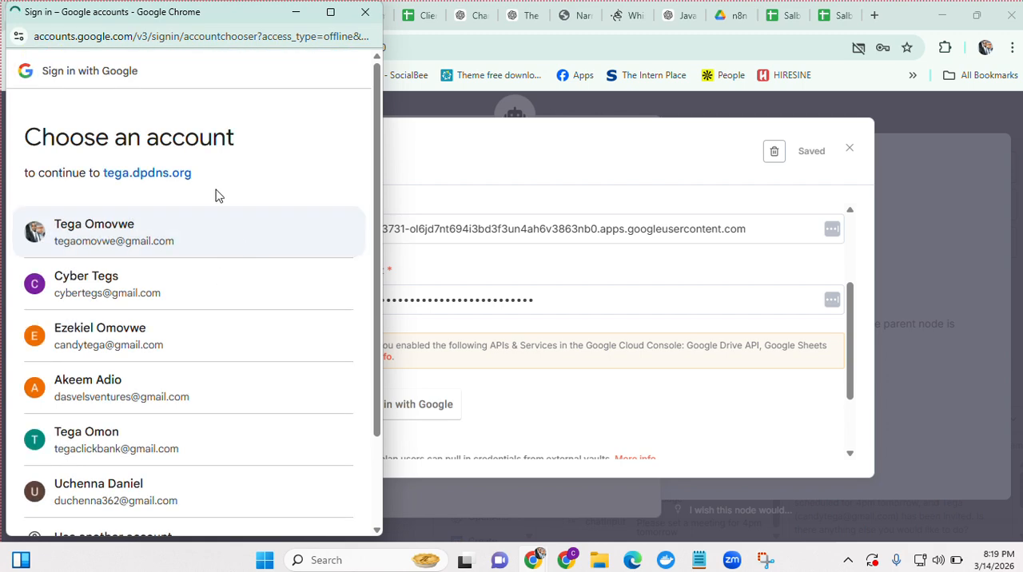
Switch to the Google Cloud console and open the Google Drive API from the drive search results
left_click(568, 561)
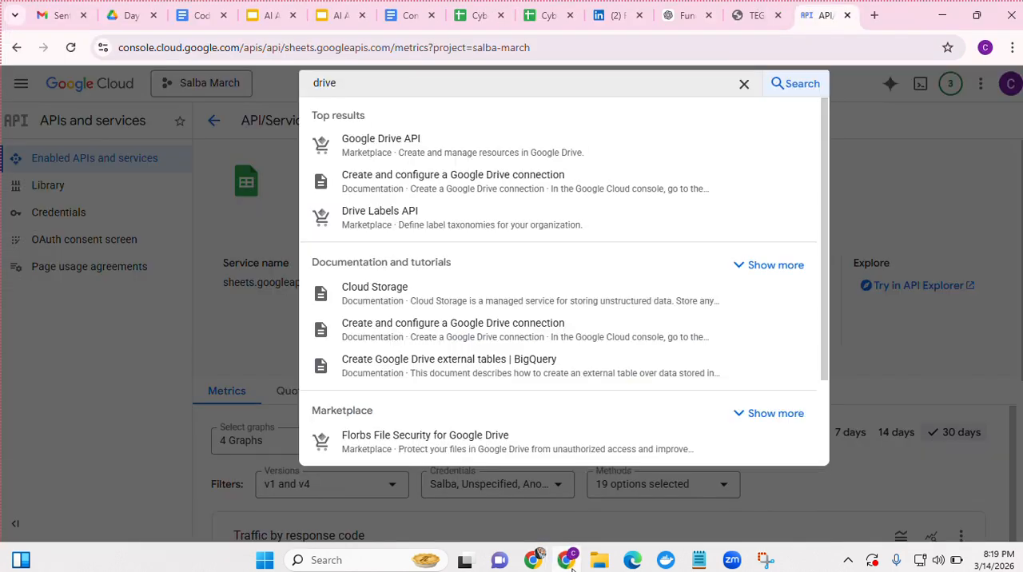
left_click(430, 154)
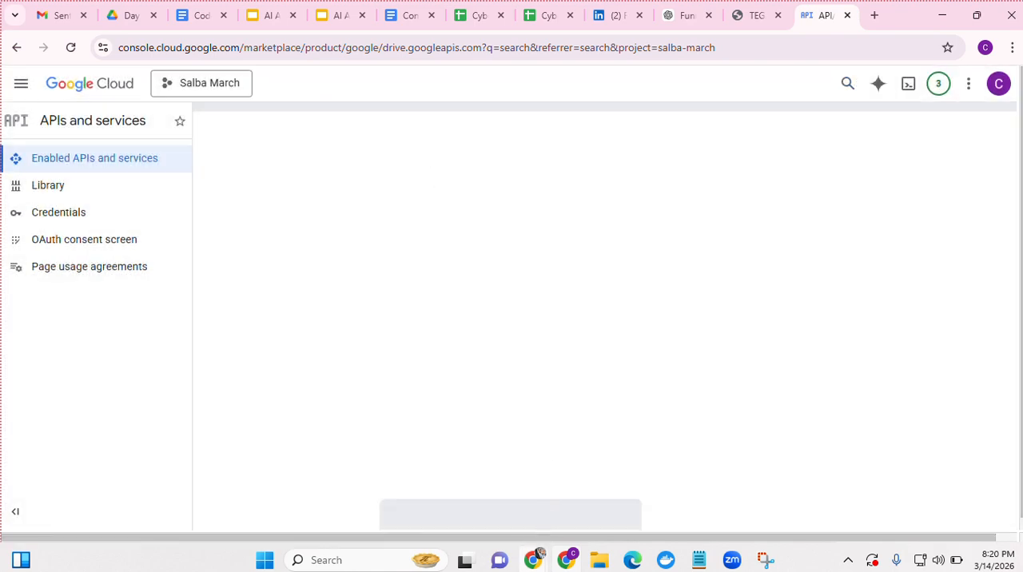
Return to the Google sign-in window, continue past the unverified-app warning and grant all requested Drive and Sheets permissions
mouse_move(533, 560)
left_click(509, 494)
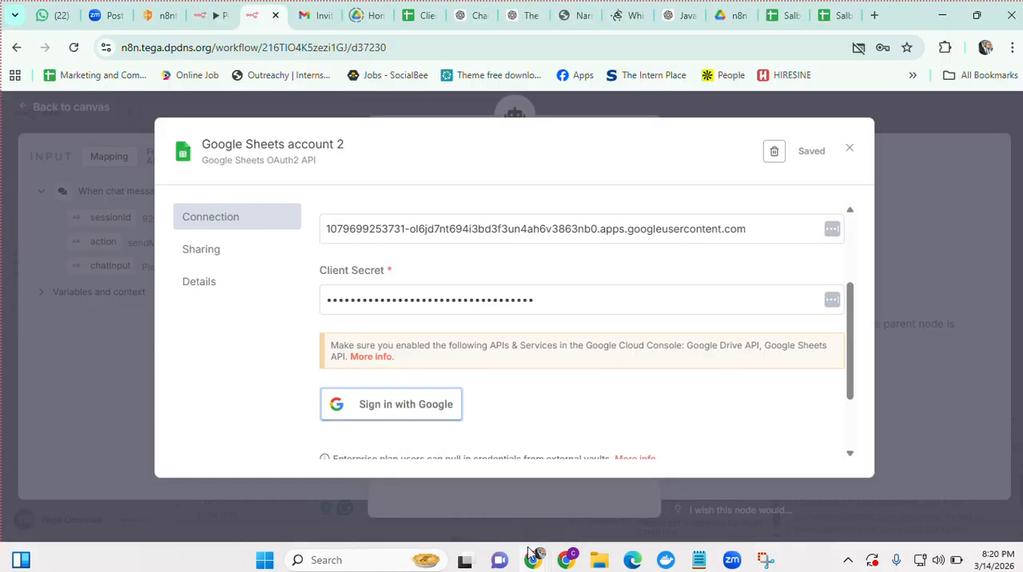
left_click(599, 521)
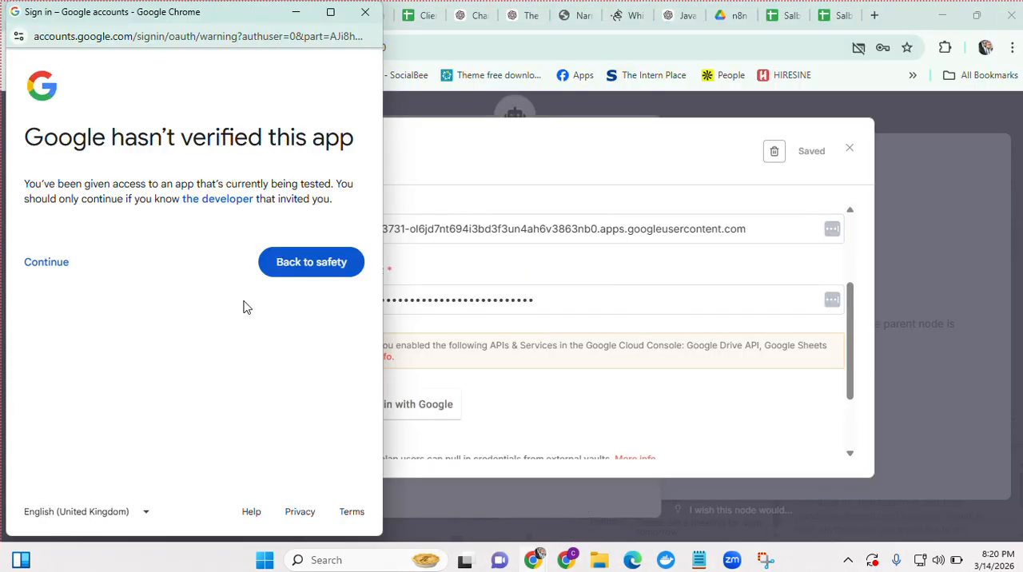
left_click(42, 271)
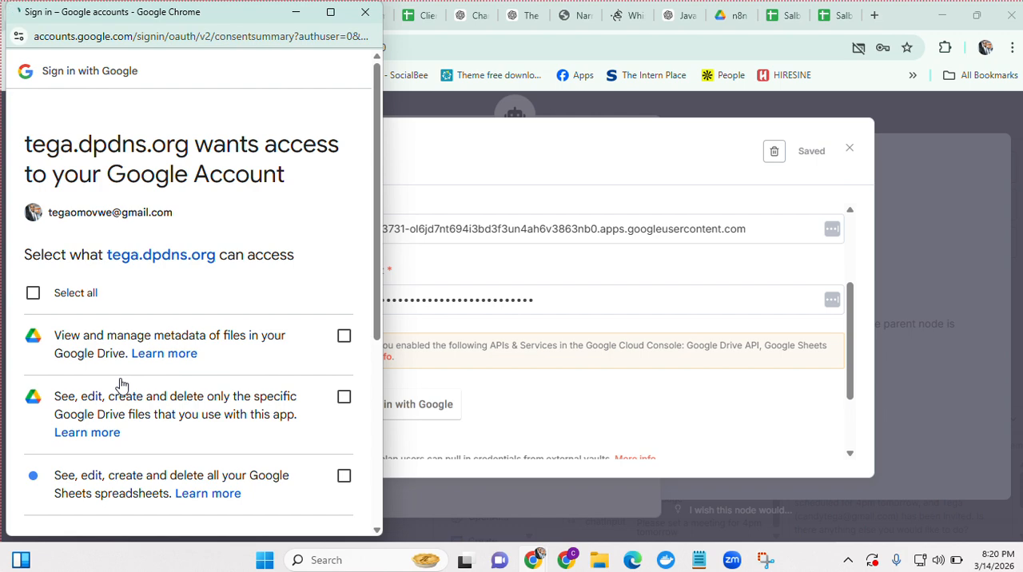
left_click(31, 293)
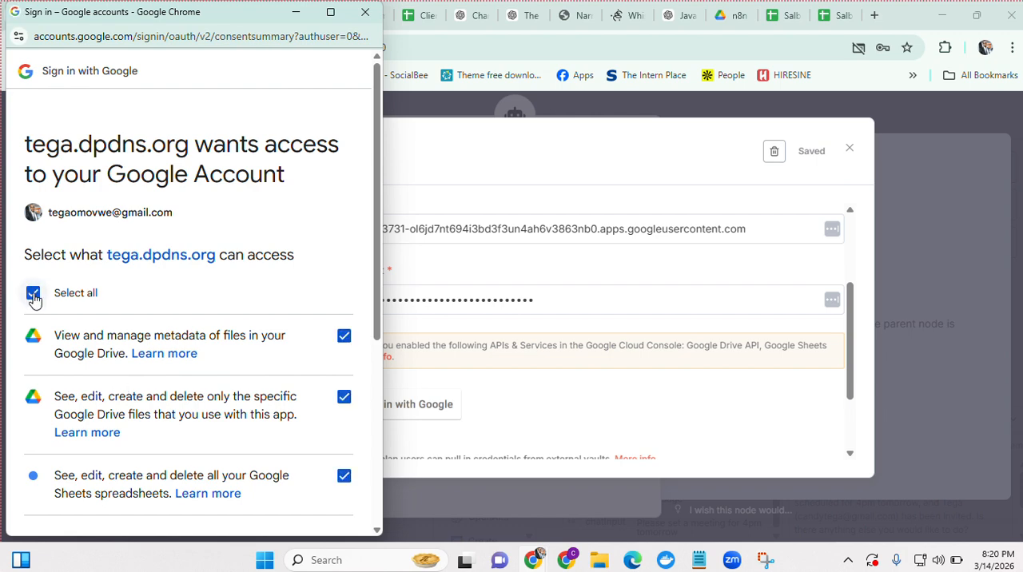
scroll(145, 354, "down", 5)
left_click(274, 462)
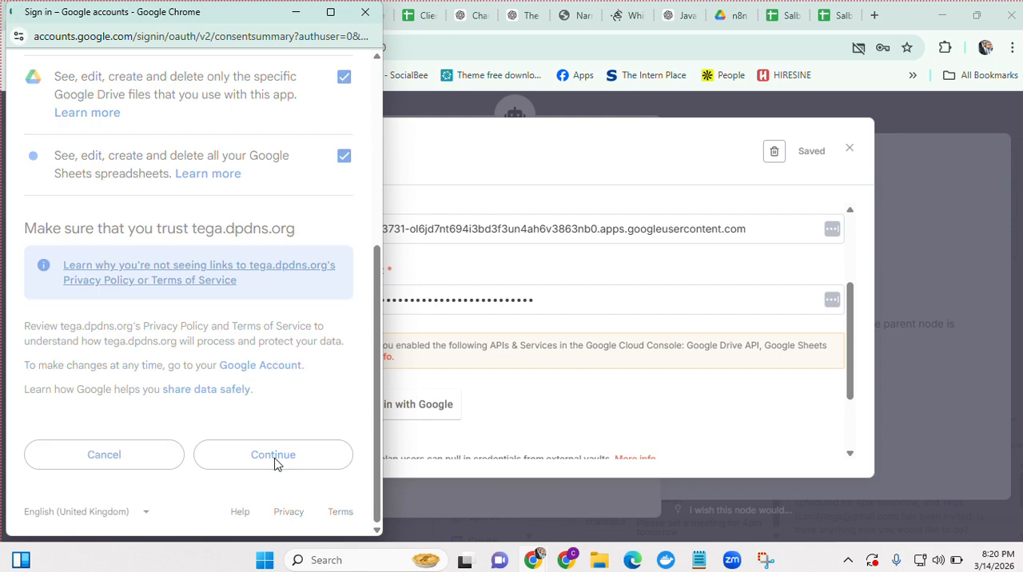
Check the Google Drive API page in the Cloud console, then return to n8n and check the Google Sheets account 2 connection
left_click(566, 560)
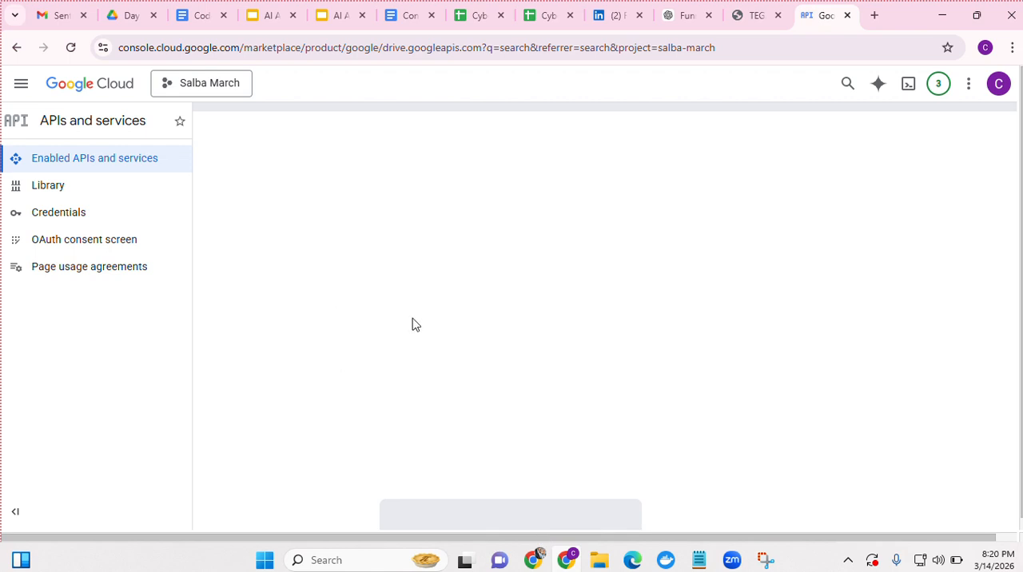
mouse_move(532, 559)
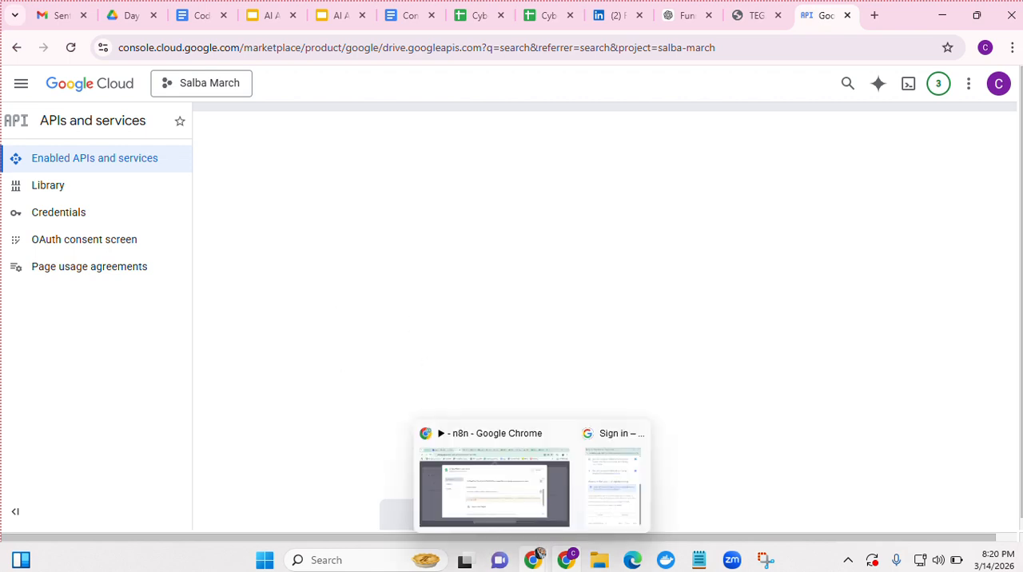
left_click(502, 480)
mouse_move(533, 558)
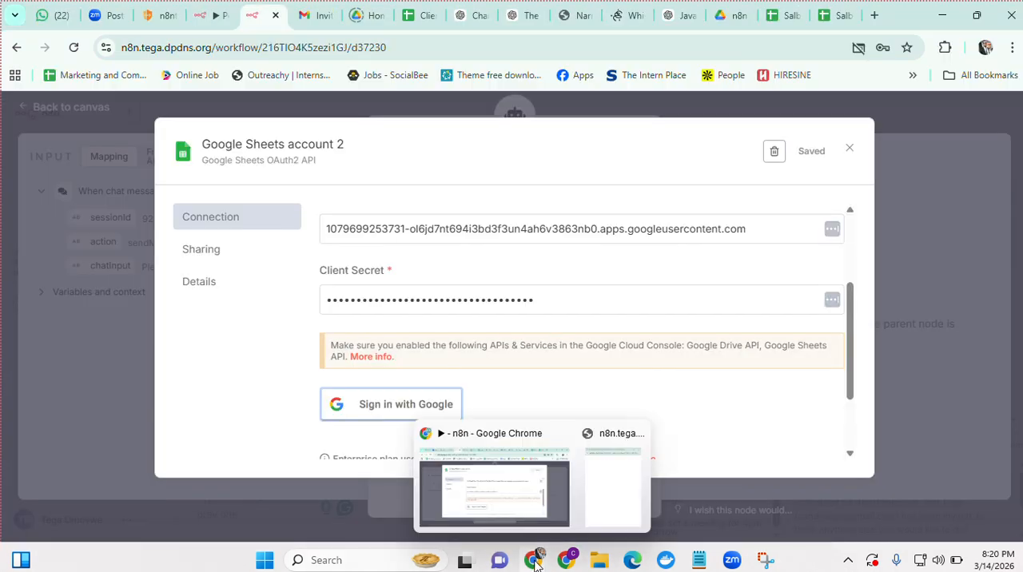
left_click(602, 504)
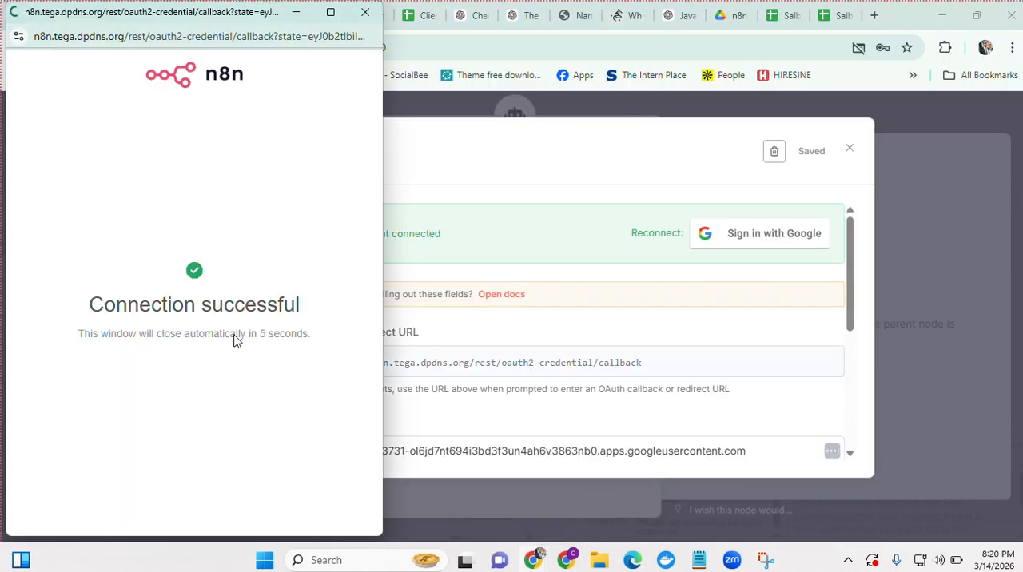
left_click(718, 332)
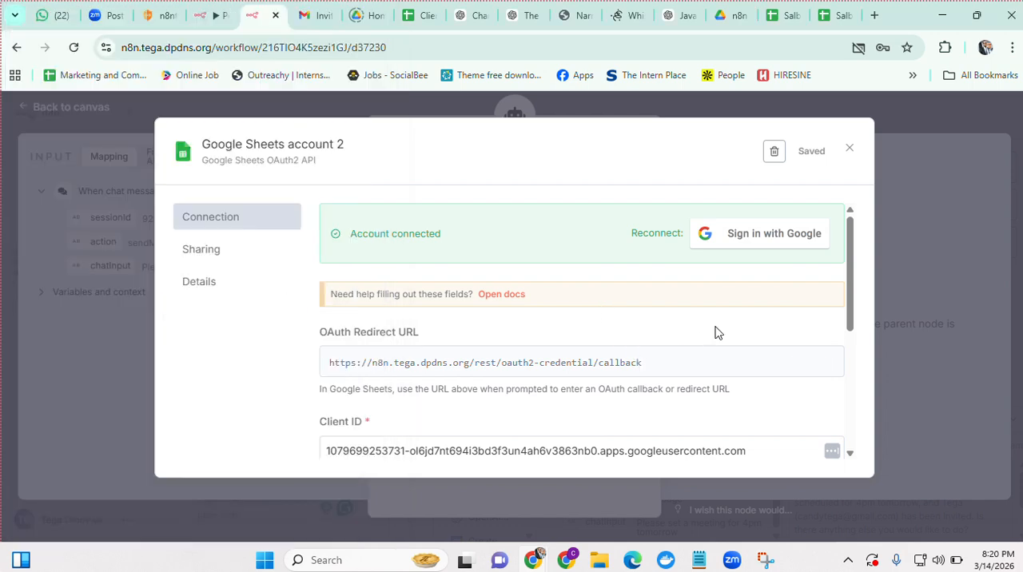
Enable the Google Drive API in the Google Cloud console, then return to n8n and close the Google Sheets account 2 credential
left_click(566, 561)
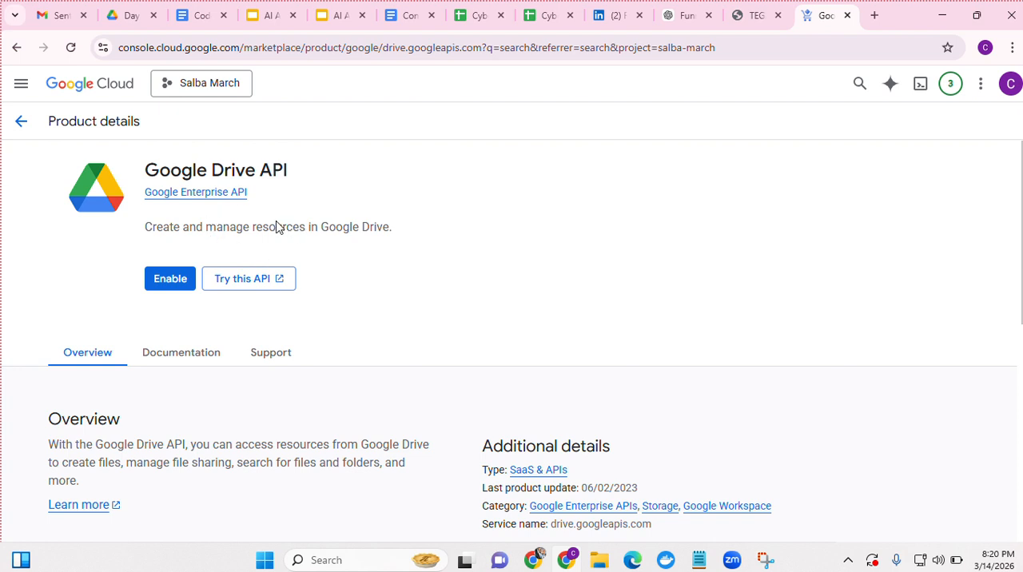
left_click(172, 279)
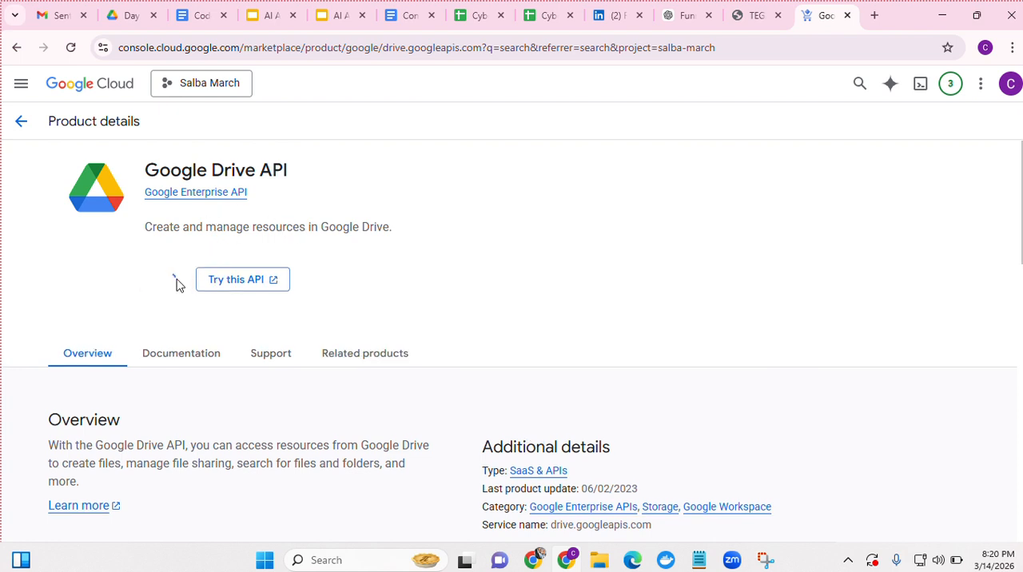
left_click(532, 562)
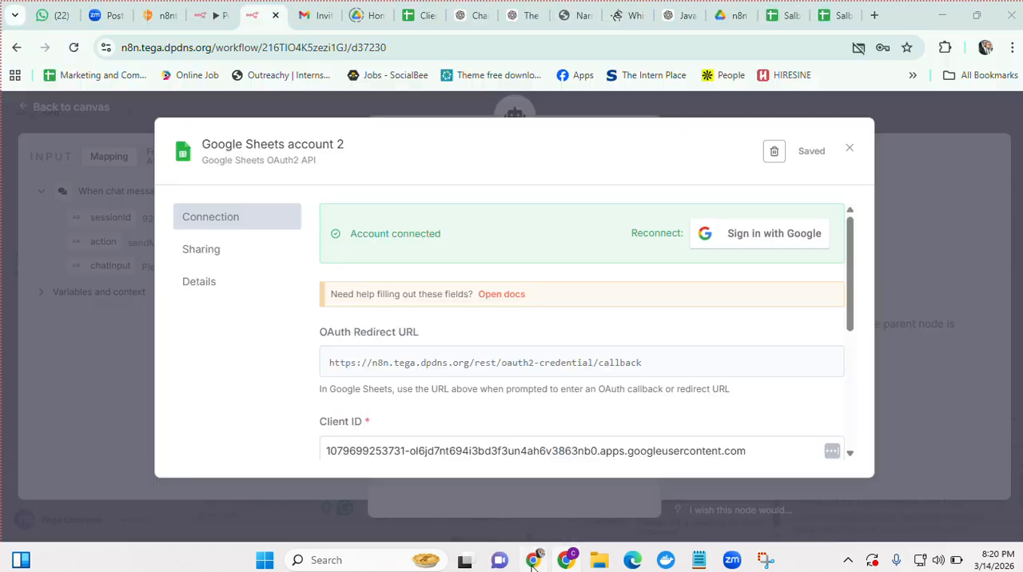
left_click(851, 151)
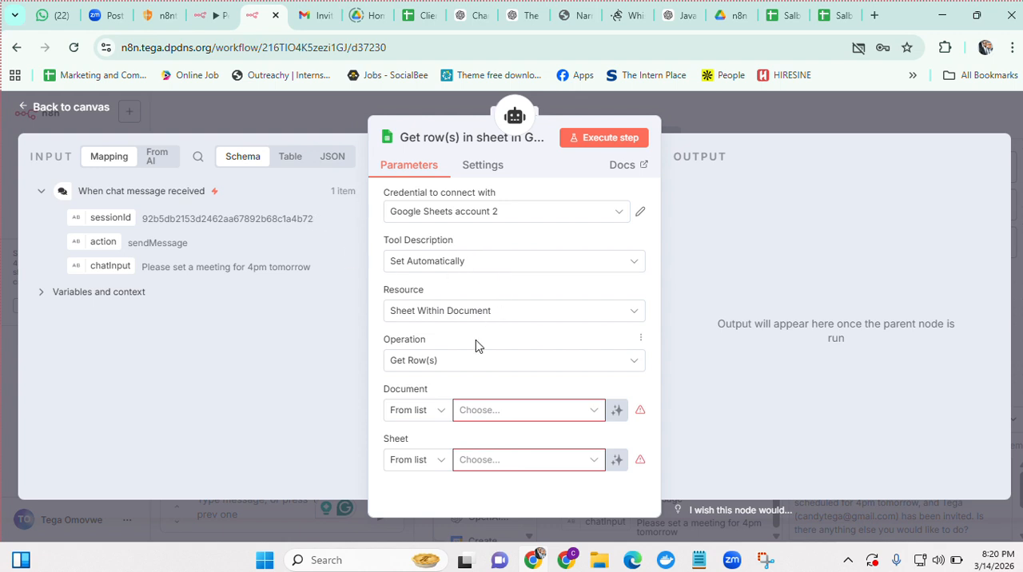
Review the available operations, keep Get Row(s), and choose Salba March 2 as the Google Sheets tool's document
left_click(477, 364)
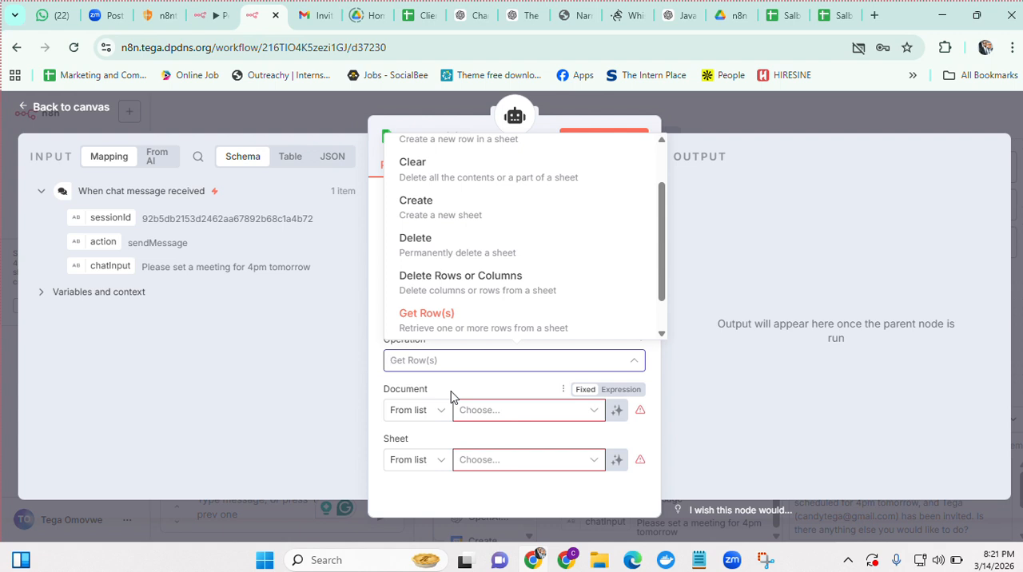
left_click(450, 398)
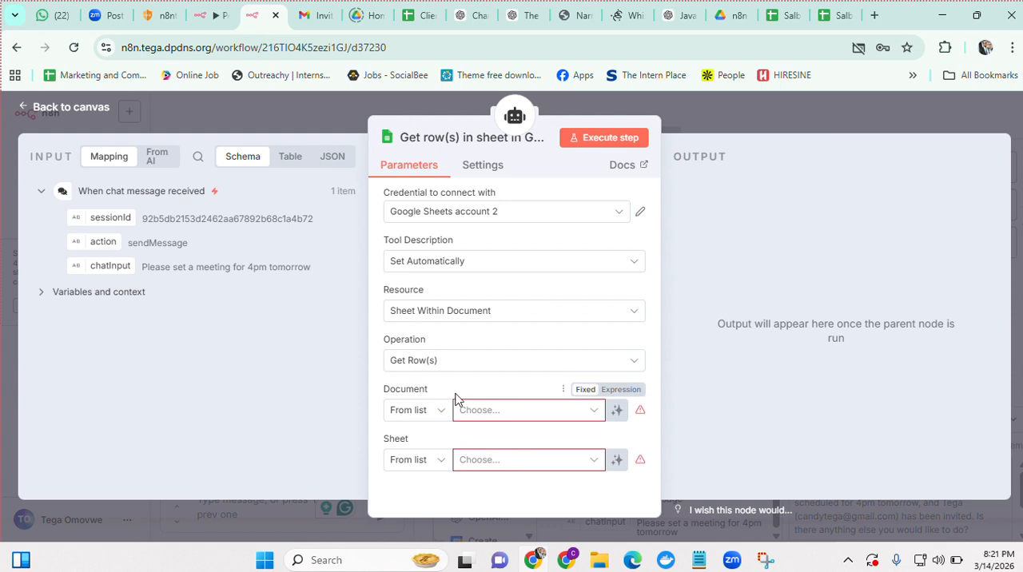
left_click(591, 415)
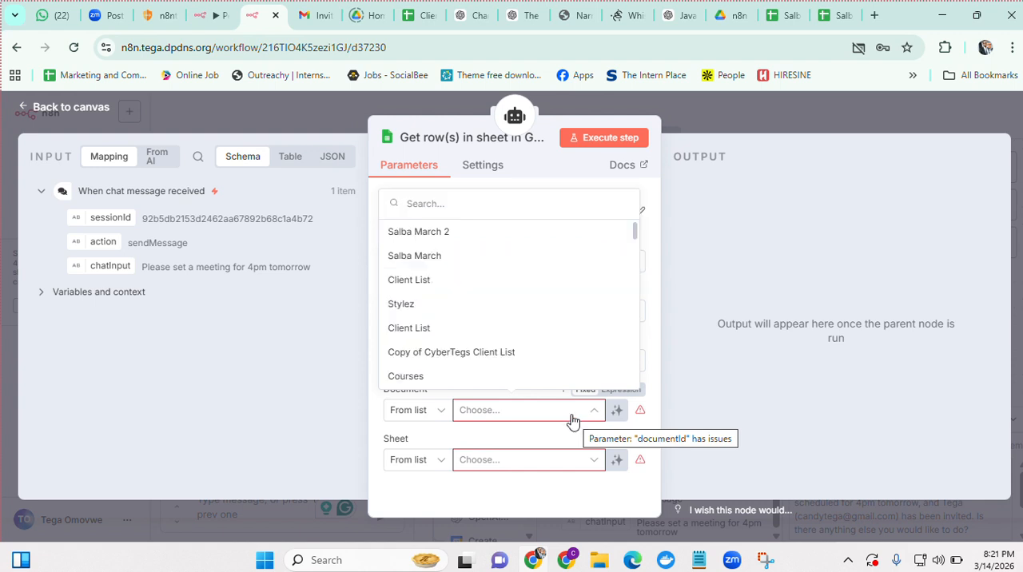
left_click(419, 233)
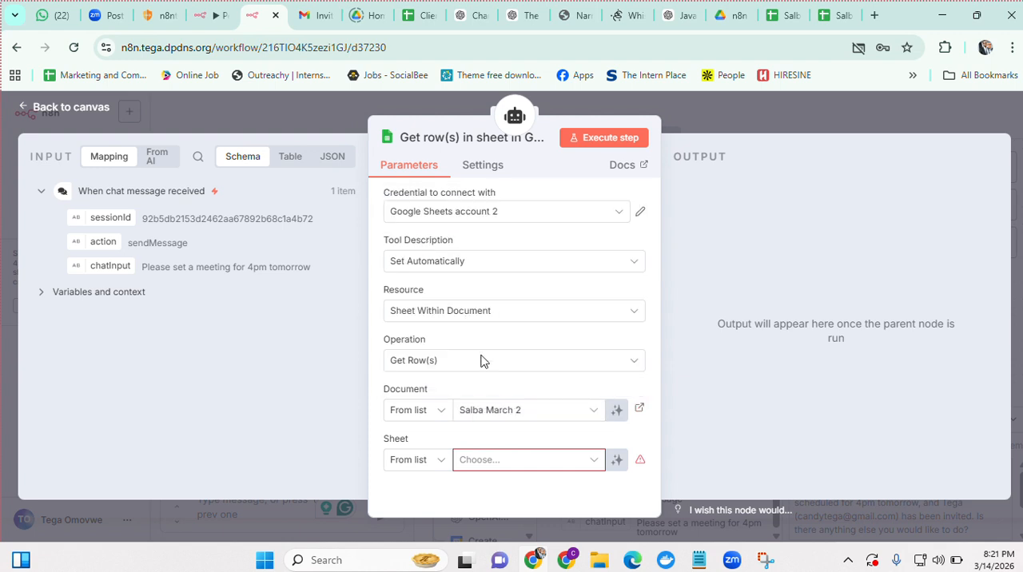
Check the sheet name in the Salba March 2 spreadsheet, then choose Sheet1 as the tool's sheet in n8n
left_click(550, 466)
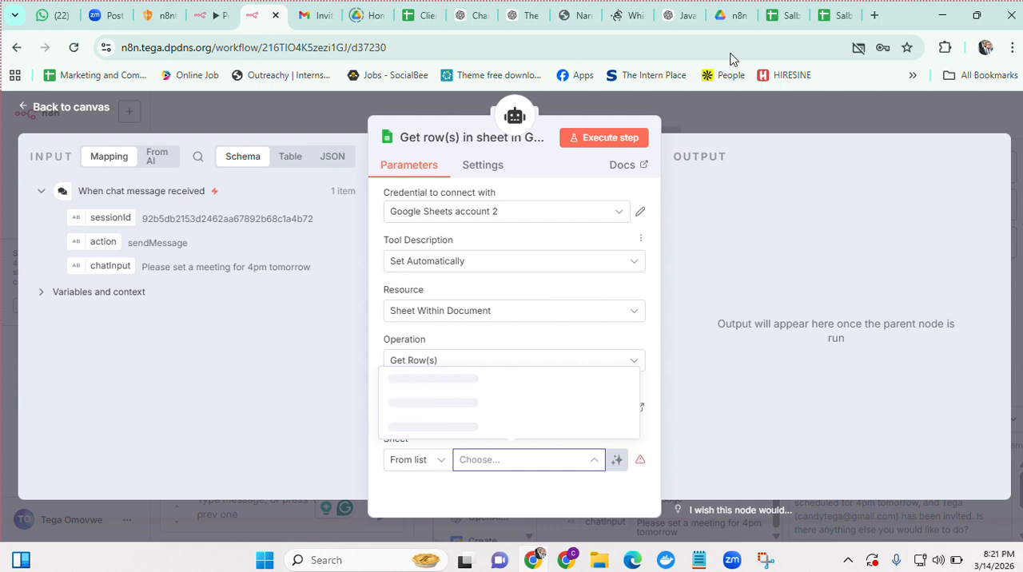
left_click(846, 23)
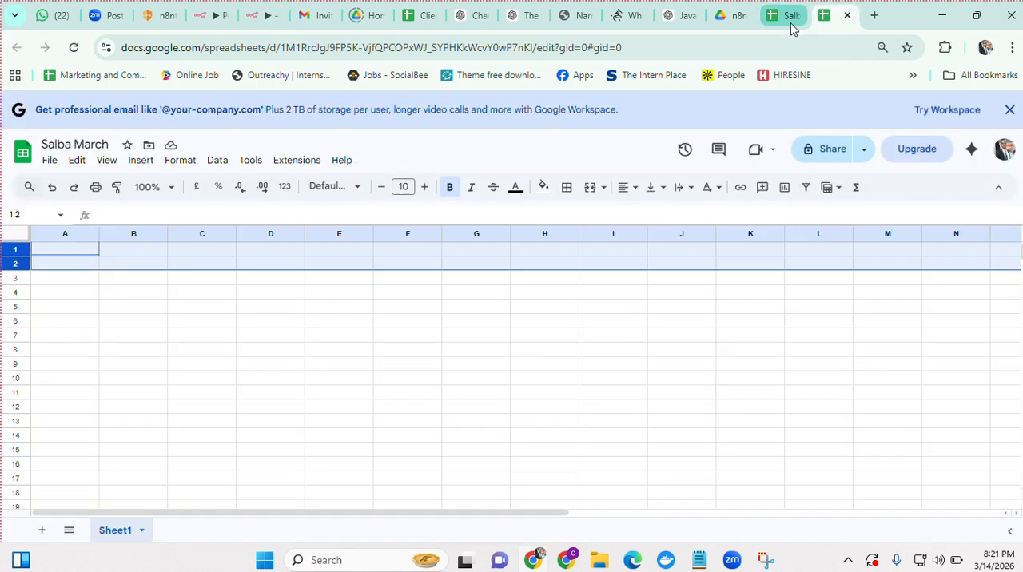
left_click(781, 22)
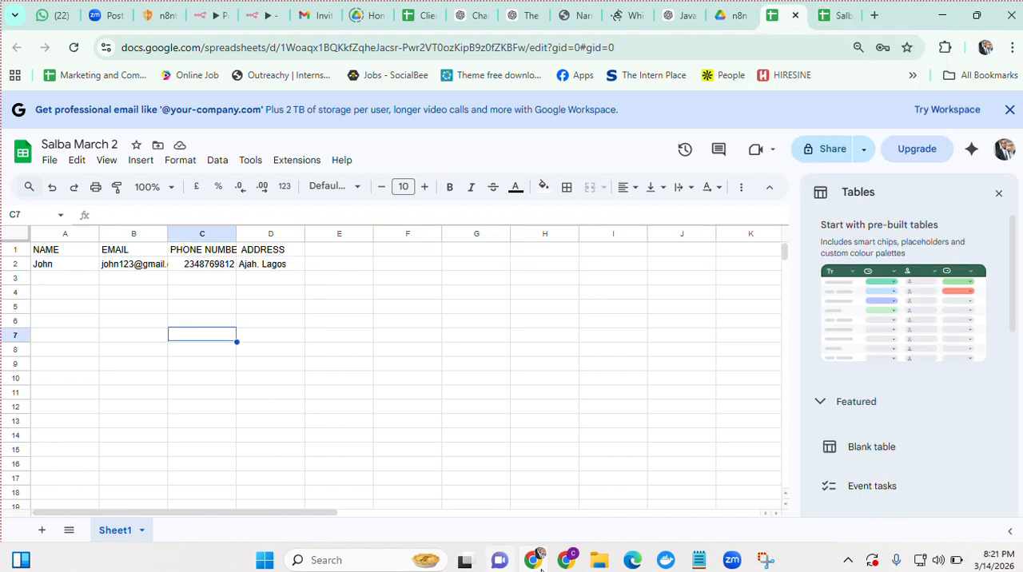
left_click(259, 16)
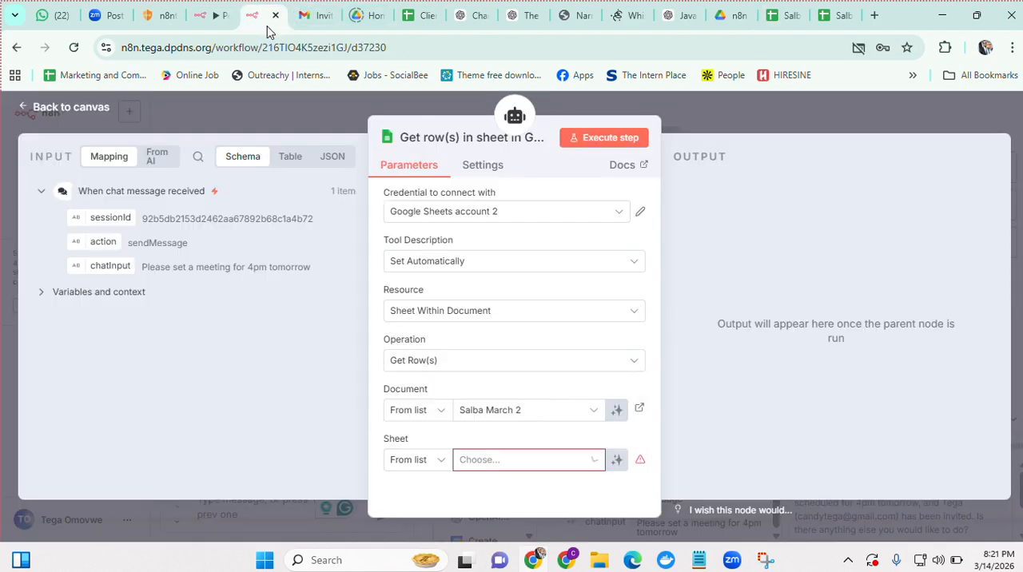
left_click(496, 468)
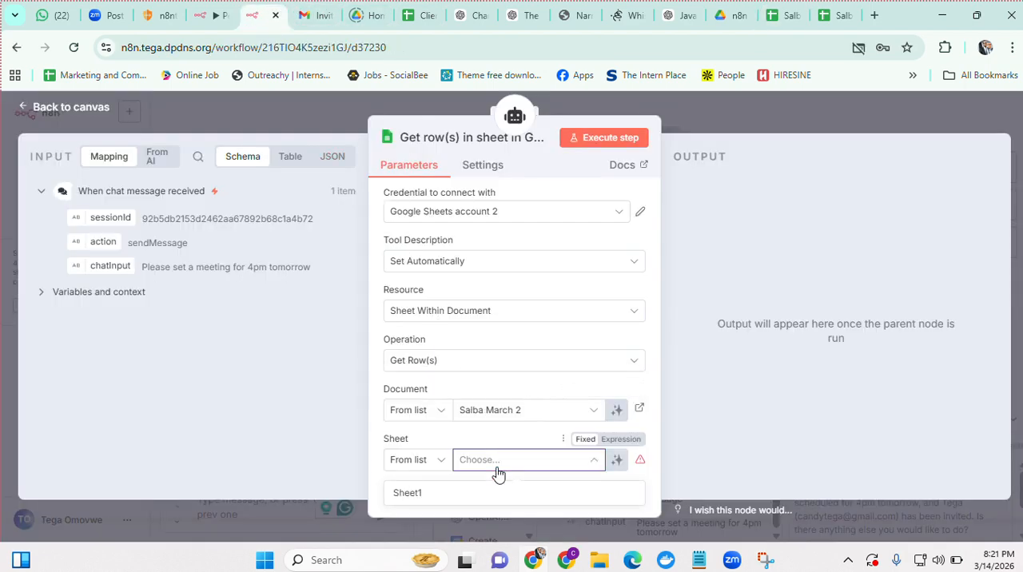
left_click(423, 496)
Review the tool's remaining settings, return to the canvas and place the Google Sheets tool beside the Google Calendar tool
scroll(408, 501, "down", 1)
scroll(408, 501, "down", 2)
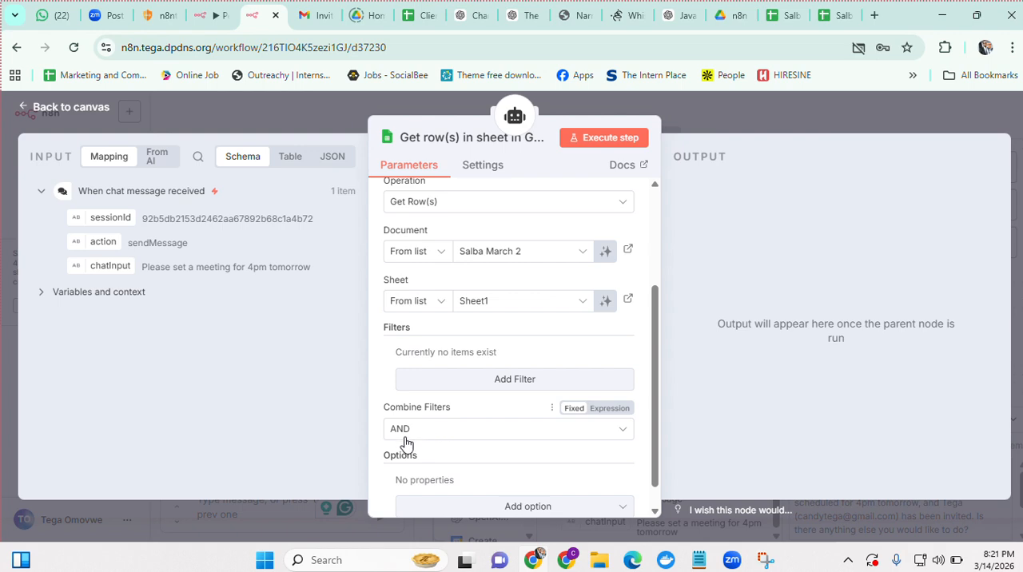
scroll(407, 440, "down", 1)
scroll(408, 439, "up", 5)
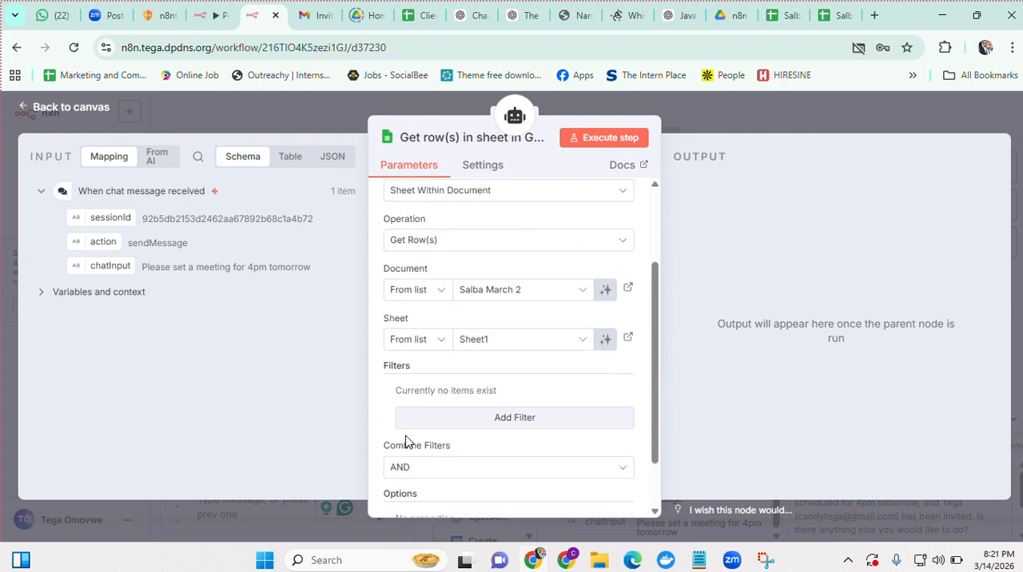
left_click(727, 112)
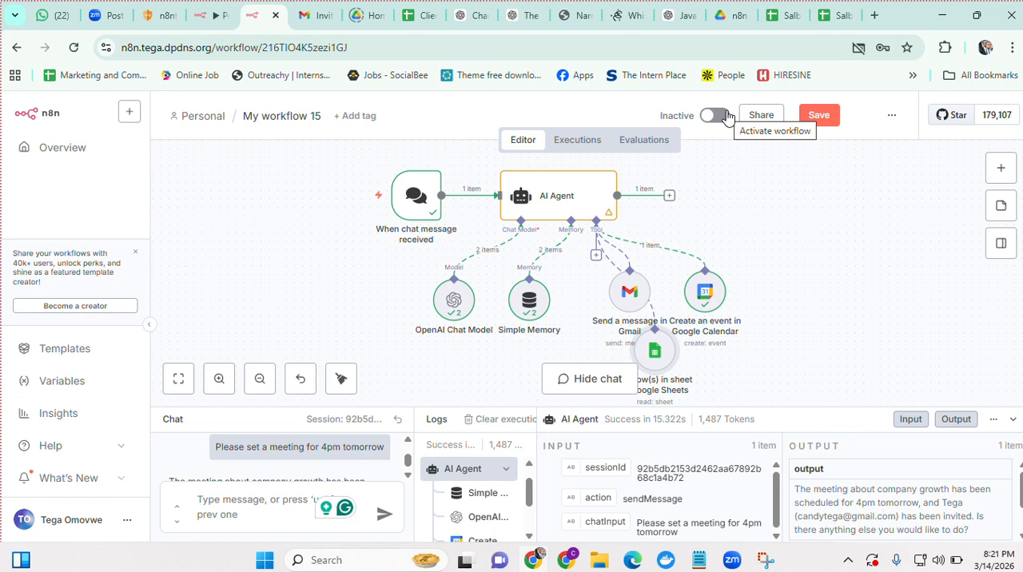
left_click_drag(645, 345, 804, 293)
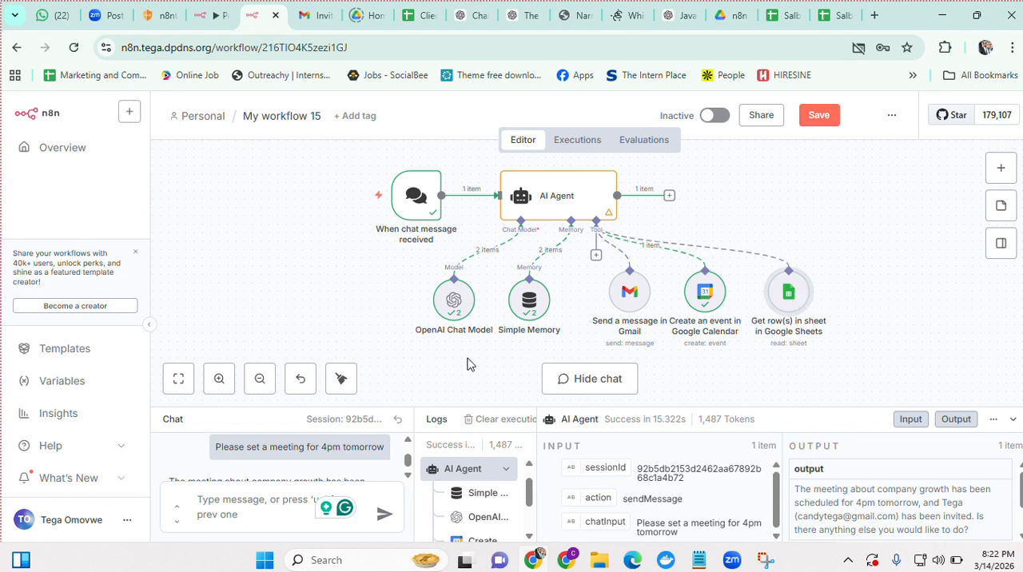
Send the AI Agent a chat message asking how many clients are in the database
left_click(256, 512)
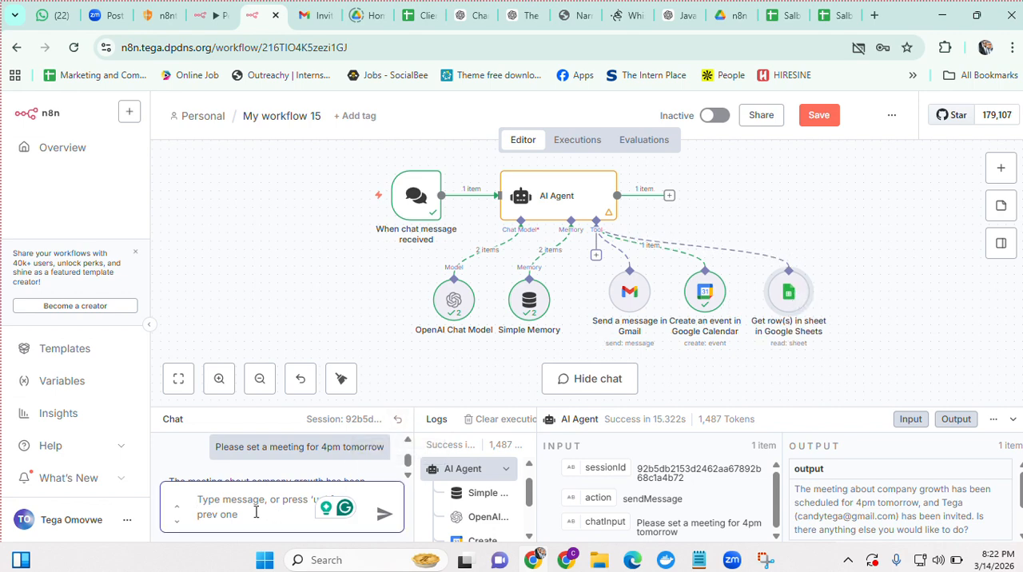
type("How many")
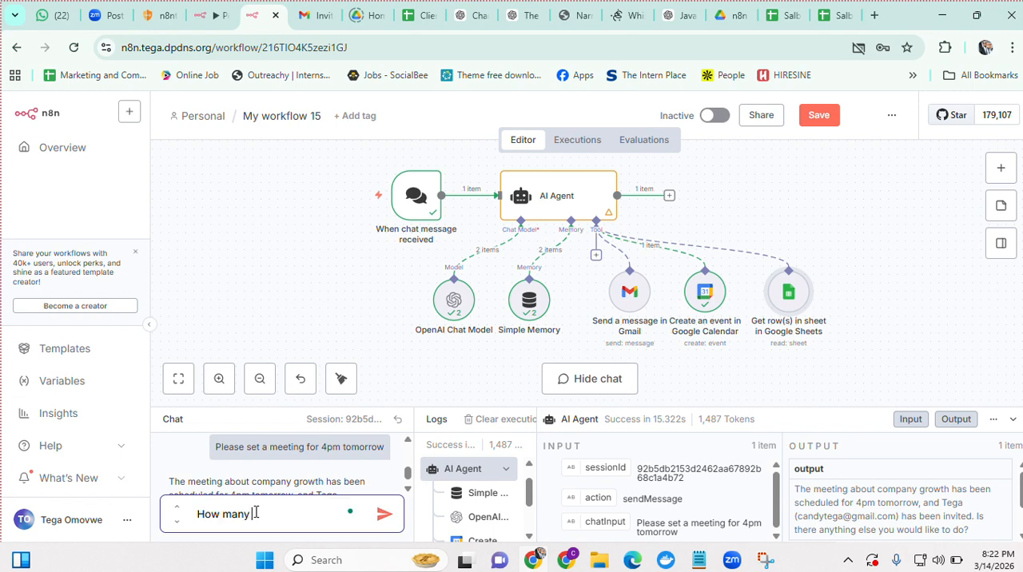
type(" client do we have in")
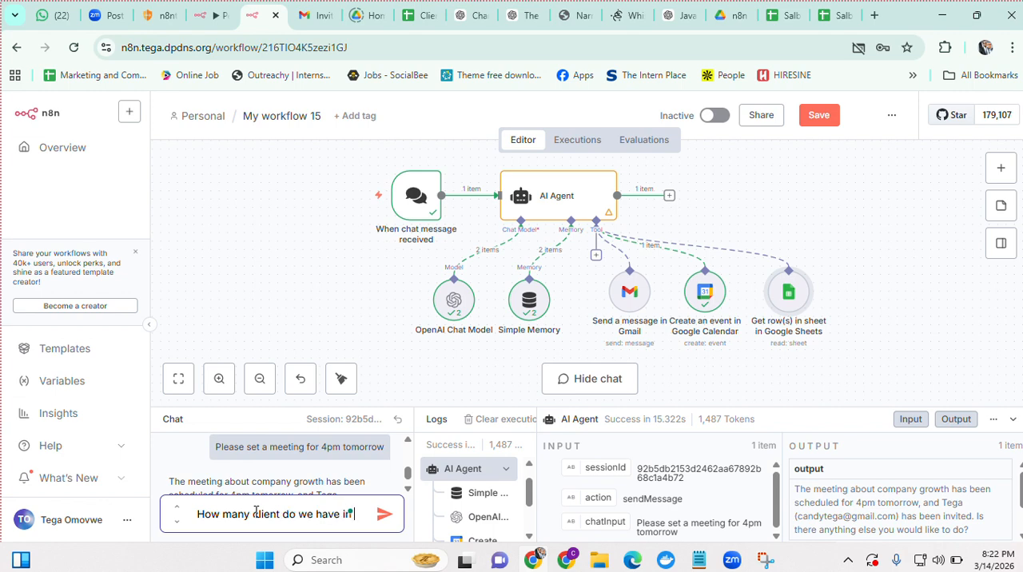
type(" our dat")
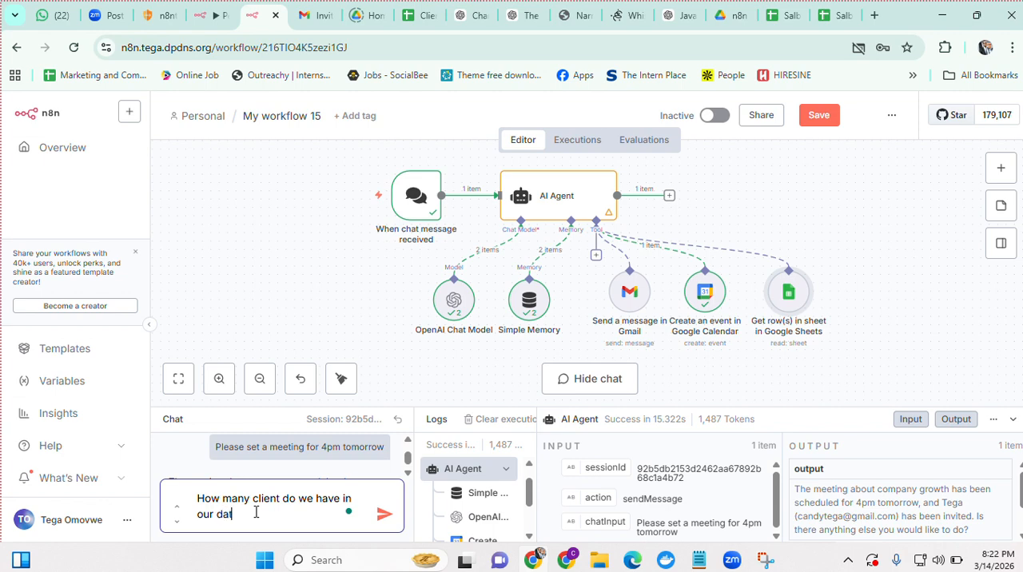
type("abase")
key("Return")
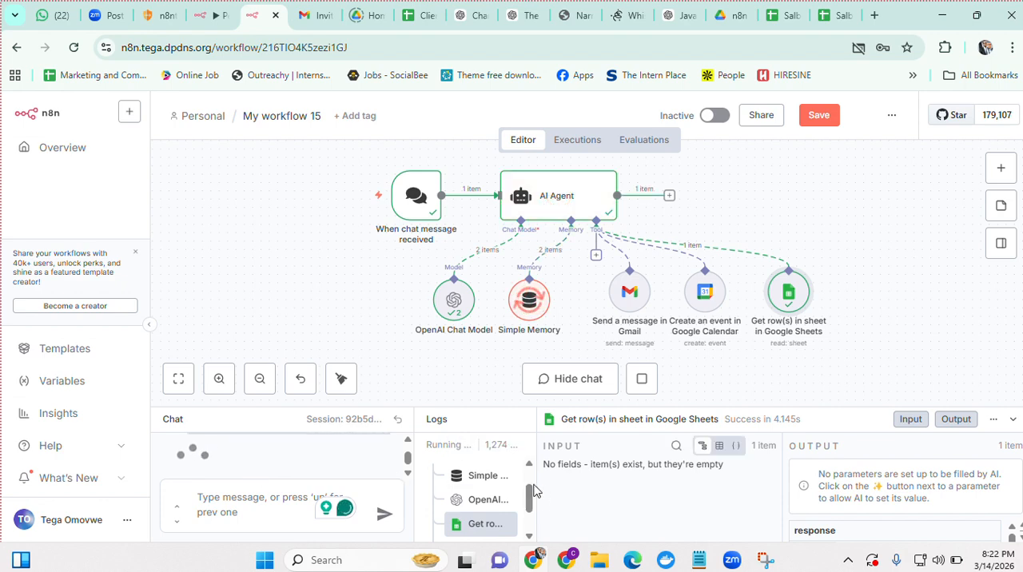
Switch to the Google Cloud console and check the Google Drive API's status
left_click(566, 559)
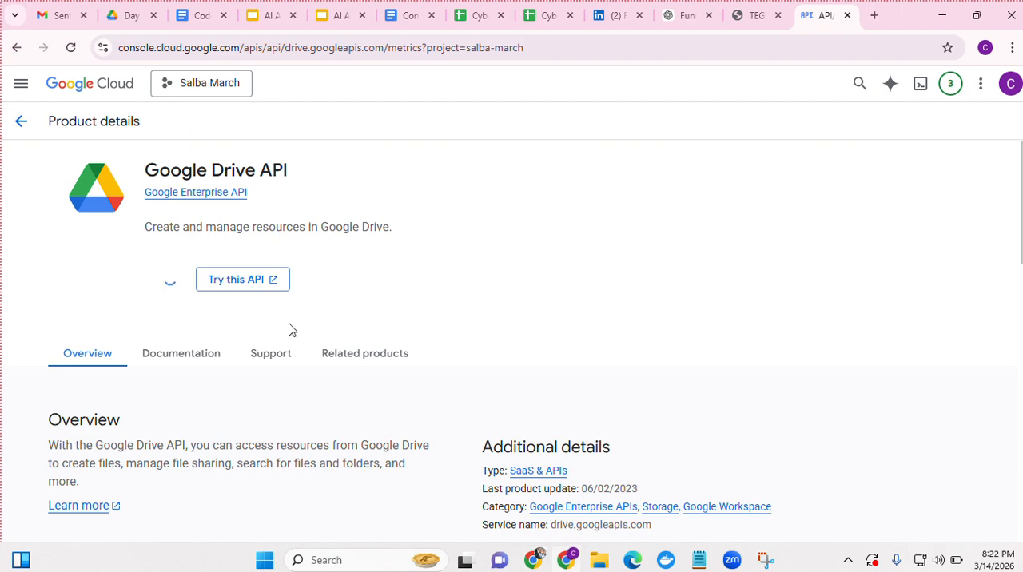
Switch back to the n8n workflow and read the AI Agent's chat reply about the number of clients
left_click(532, 560)
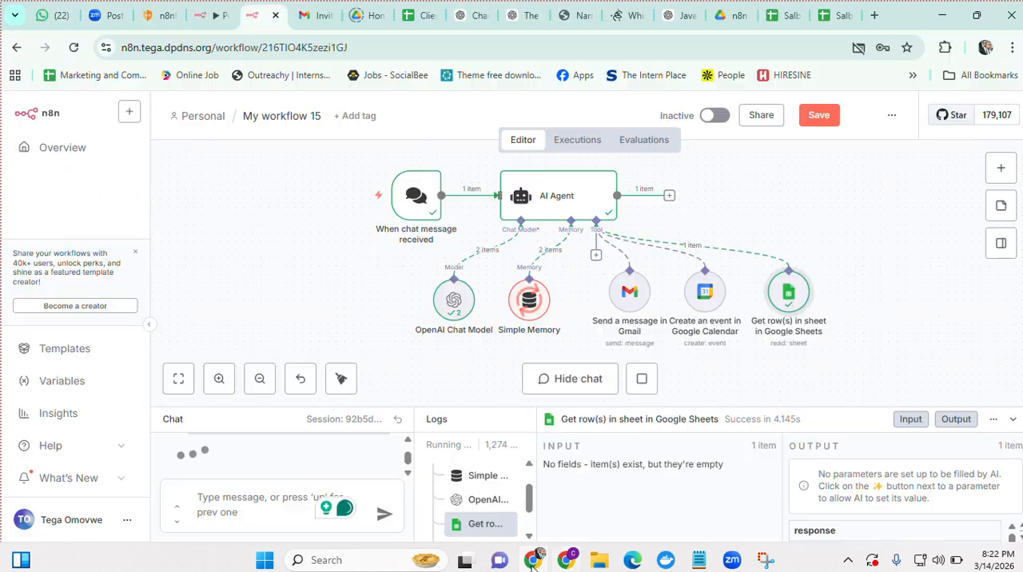
scroll(268, 454, "down", 2)
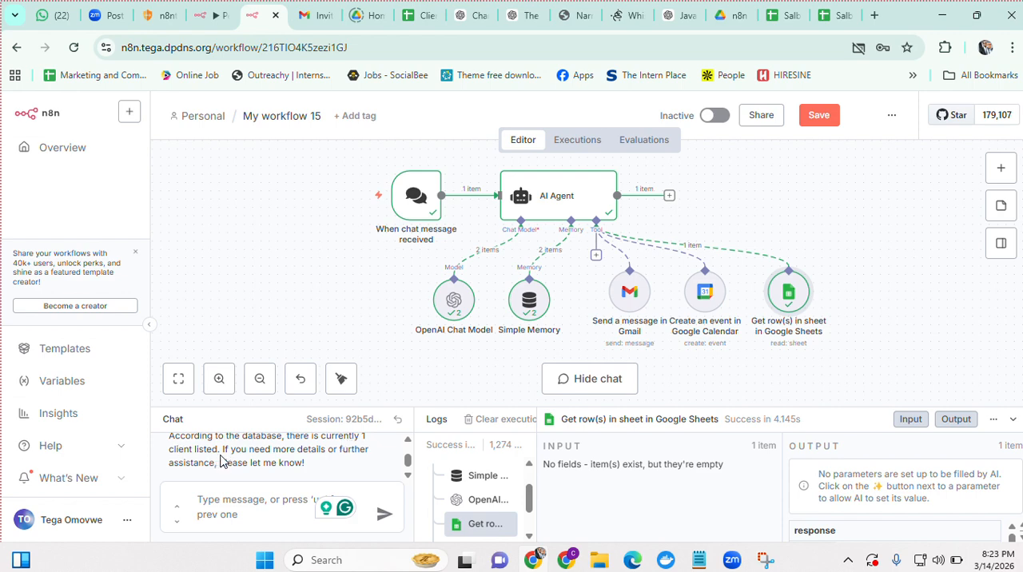
scroll(250, 457, "down", 1)
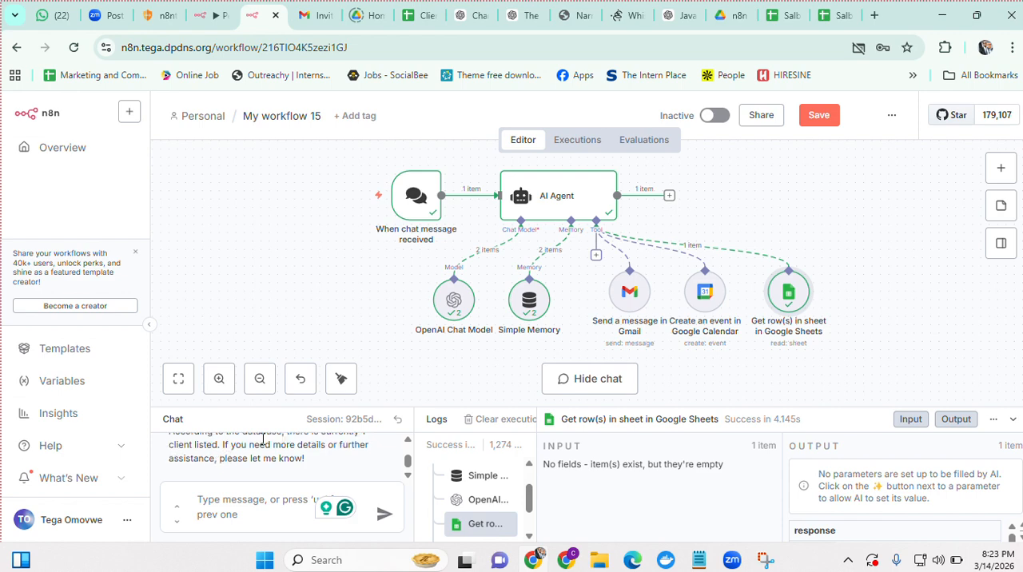
Send the AI Agent the chat message "What is the client's name" and read its reply
left_click(251, 498)
type("What is the c")
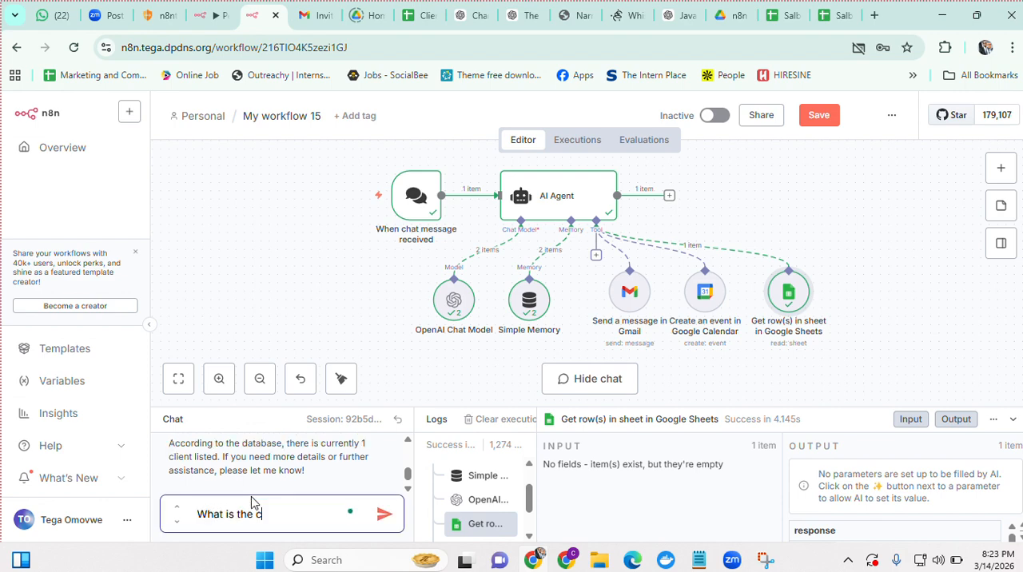
type("lient's name")
key("Return")
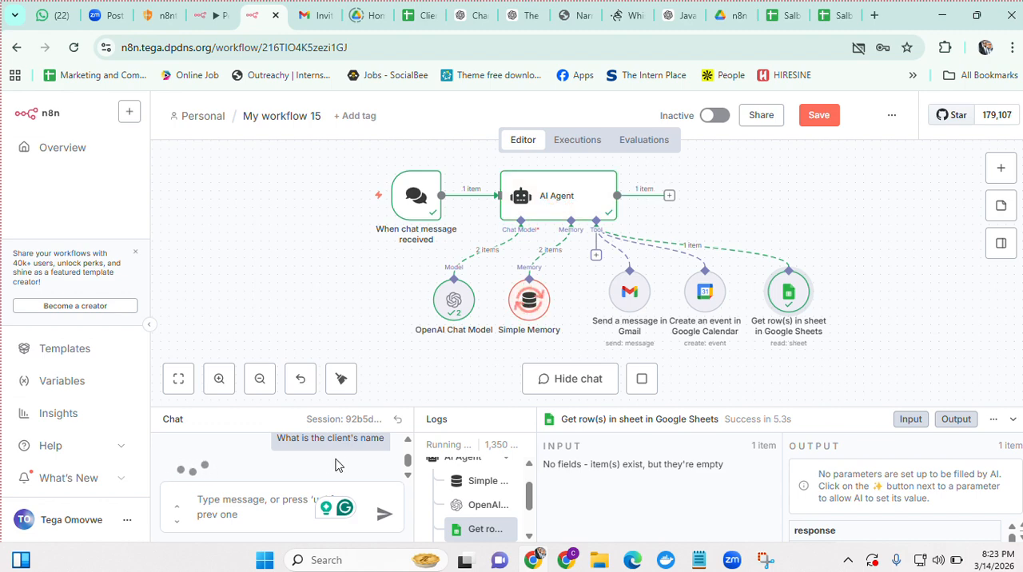
scroll(339, 465, "down", 1)
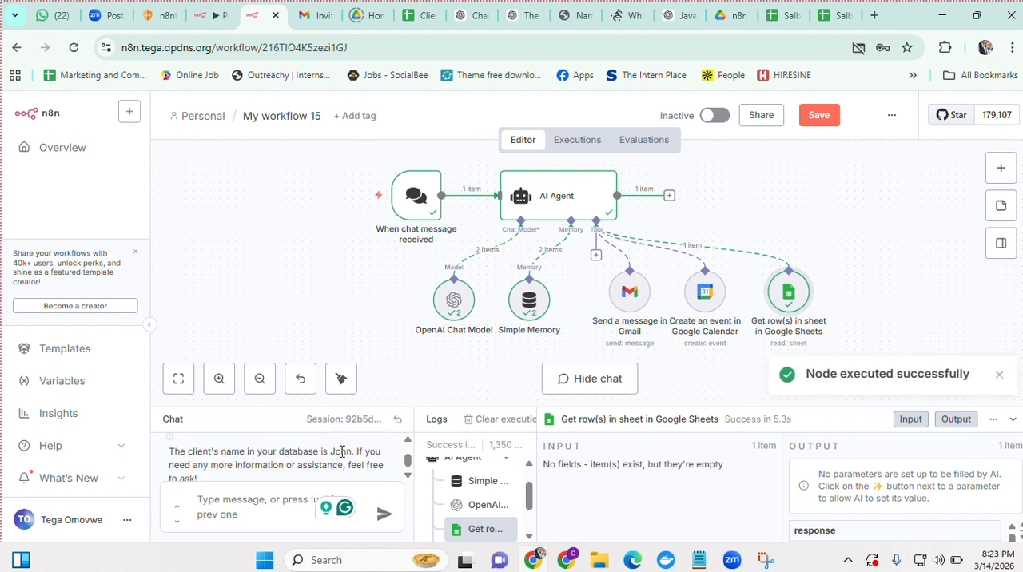
double_click(343, 453)
left_click(342, 452)
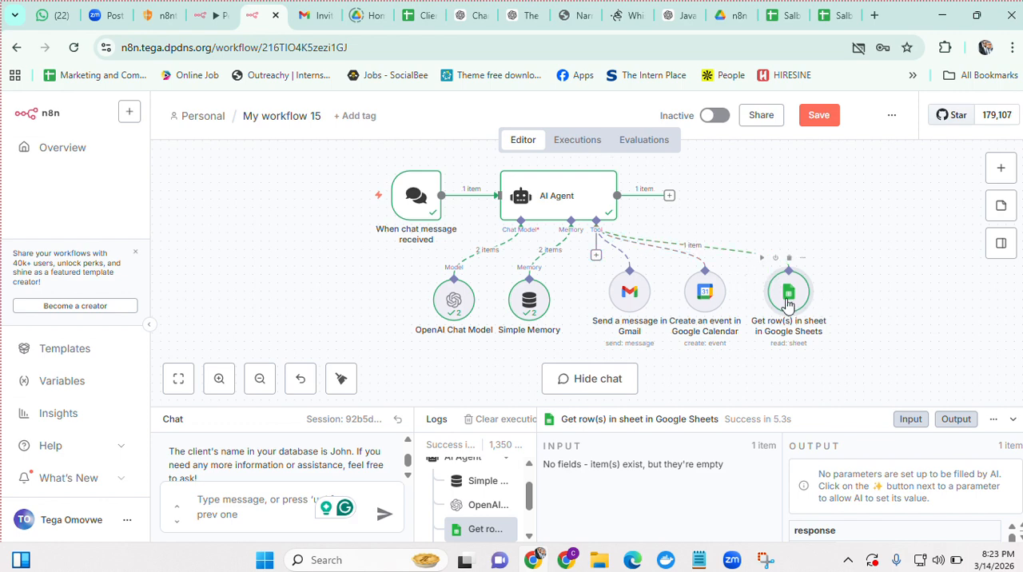
Add a second Google Sheets tool to the AI Agent, review its available operations and return to the canvas
left_click(595, 257)
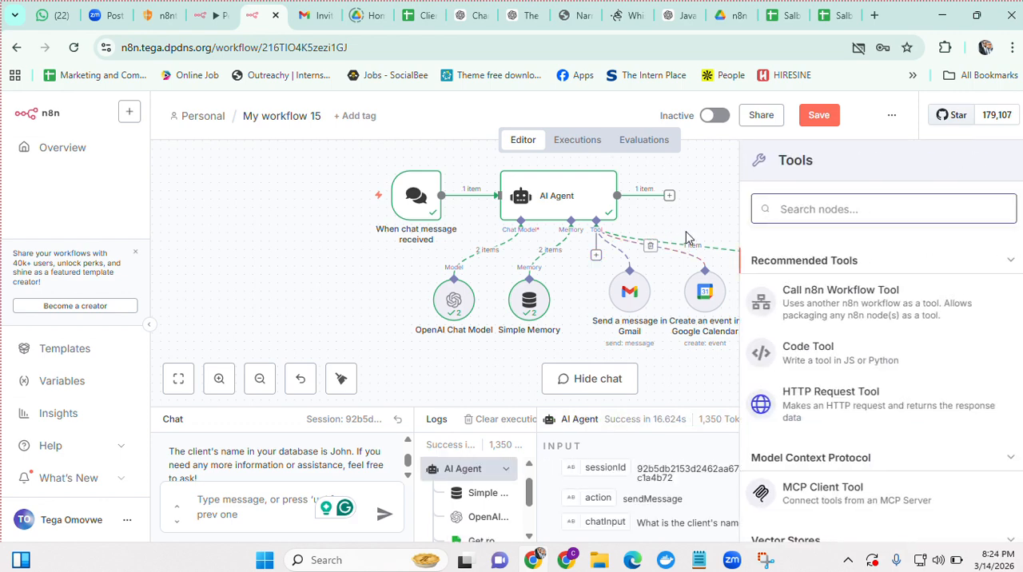
type("sheet")
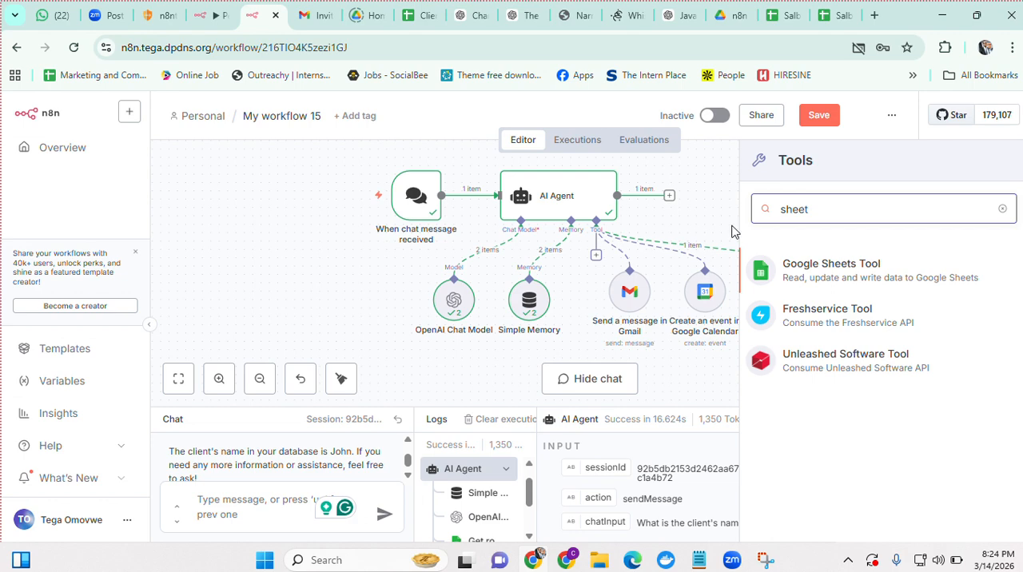
left_click(889, 276)
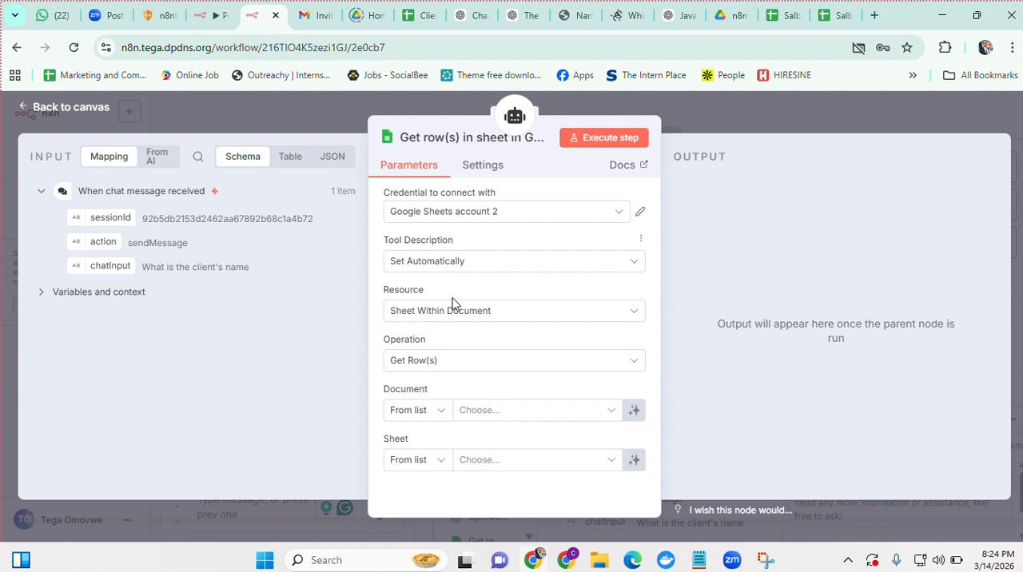
left_click(447, 364)
scroll(462, 276, "down", 2)
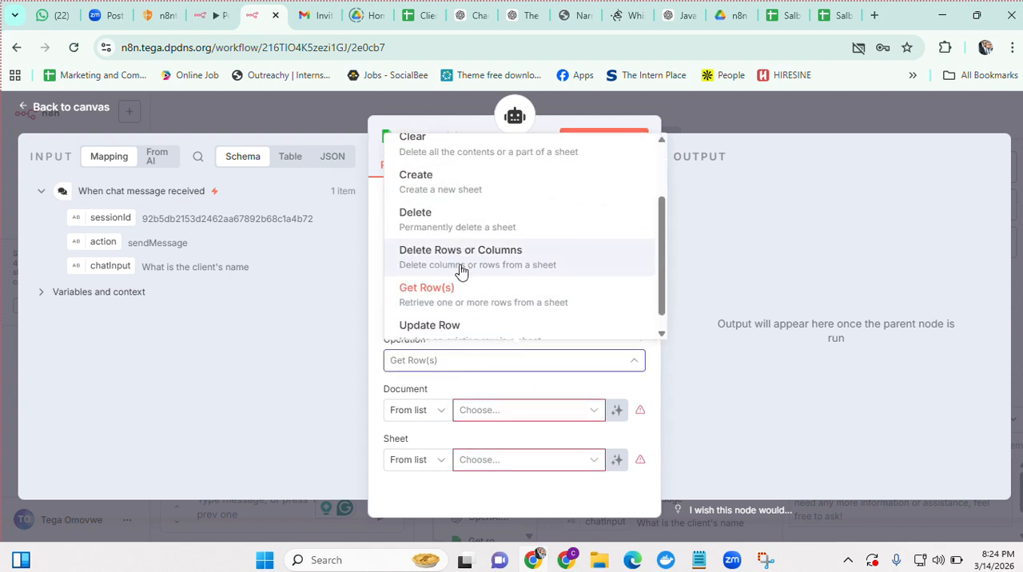
scroll(463, 269, "up", 5)
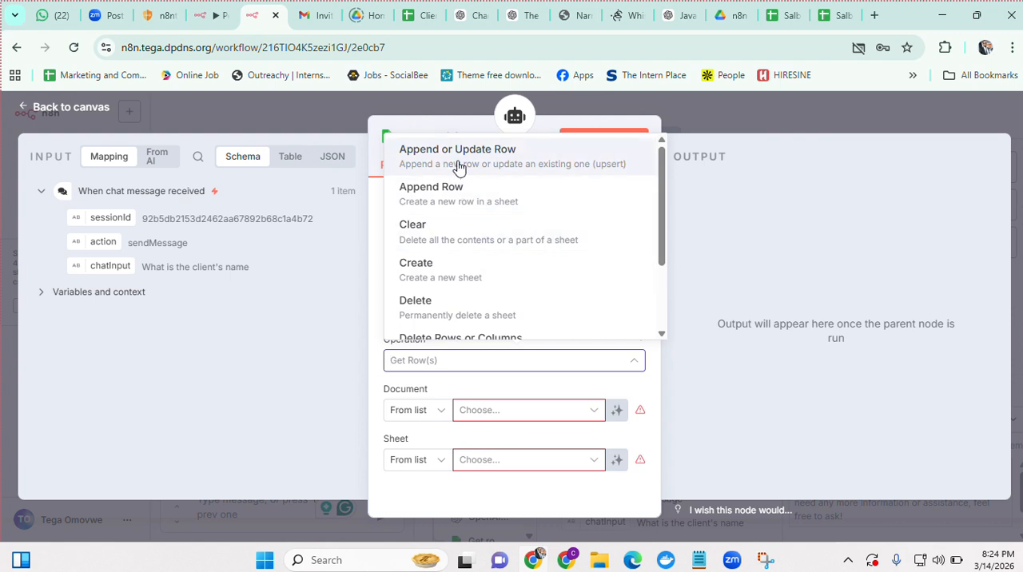
left_click(745, 120)
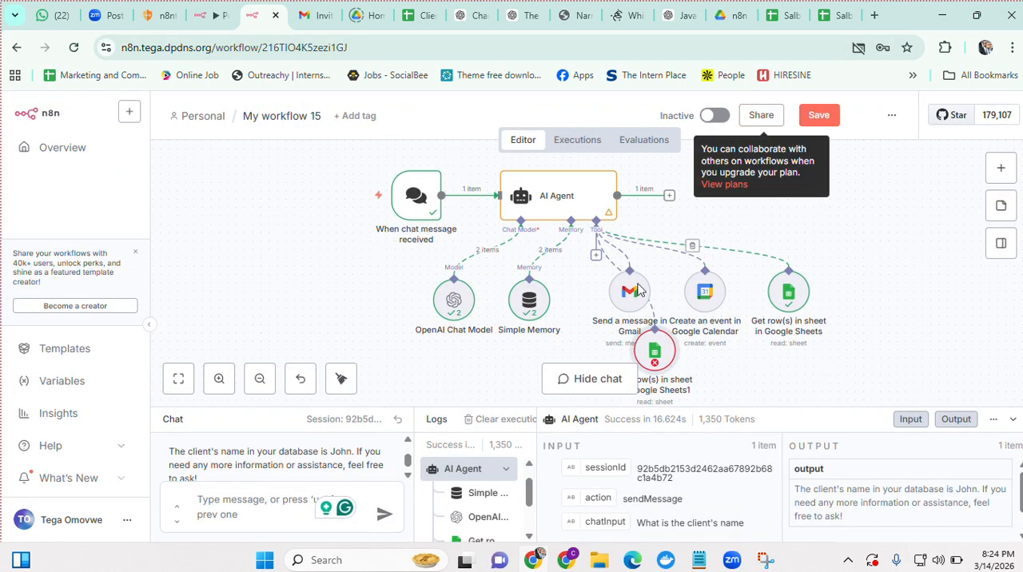
Place the second Google Sheets tool beside the first one, then delete it from the workflow
left_click_drag(656, 344, 876, 281)
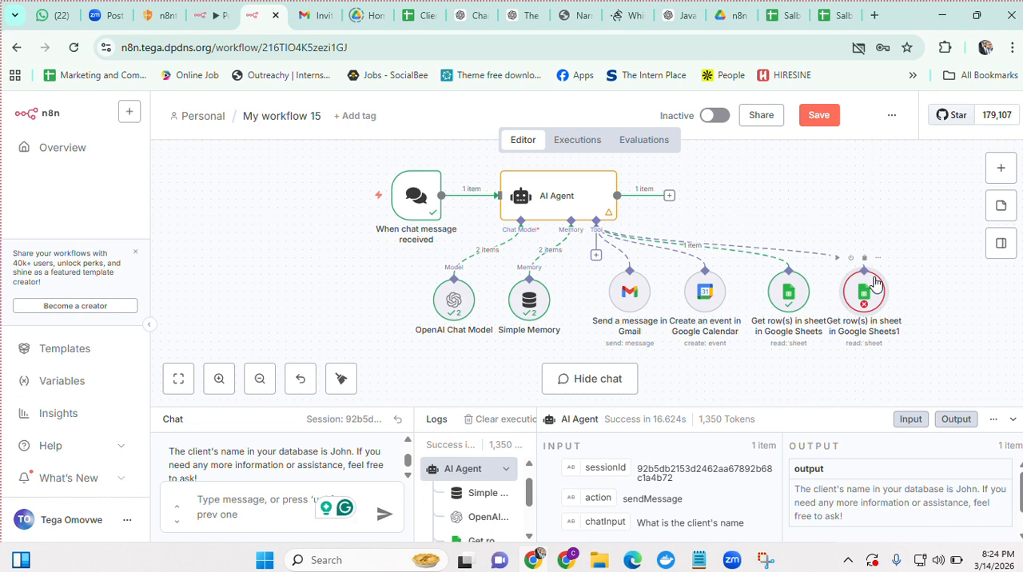
mouse_move(818, 255)
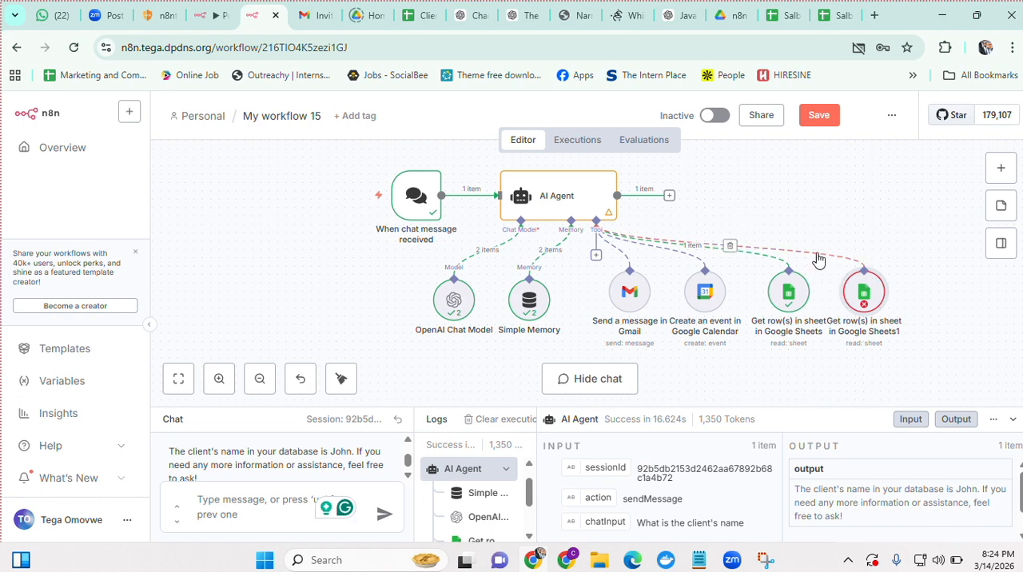
left_click(732, 247)
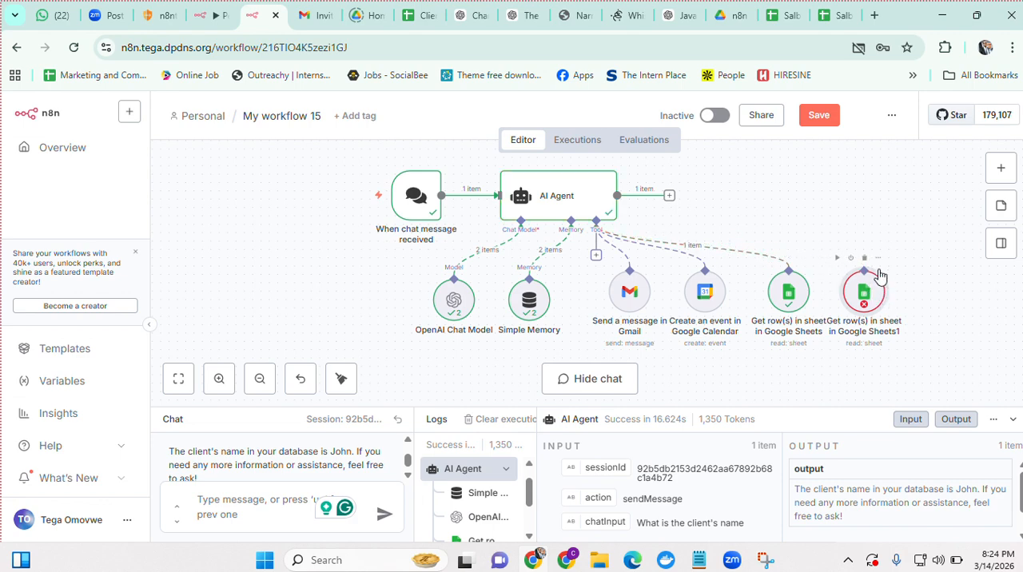
left_click(864, 260)
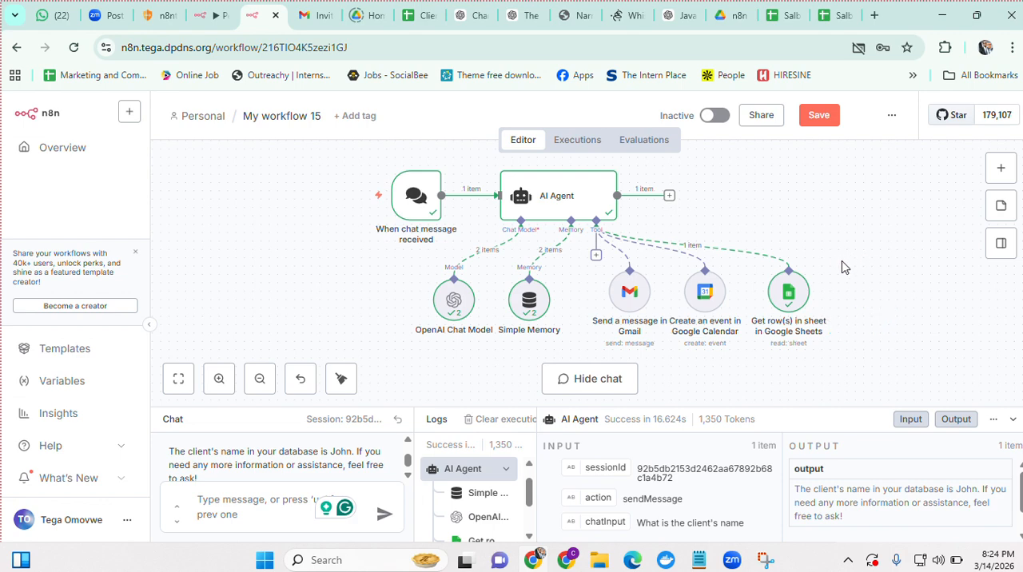
Save My workflow 15 with the Gmail, Google Calendar and single Google Sheets tools attached to the AI Agent
mouse_move(804, 267)
left_click(817, 123)
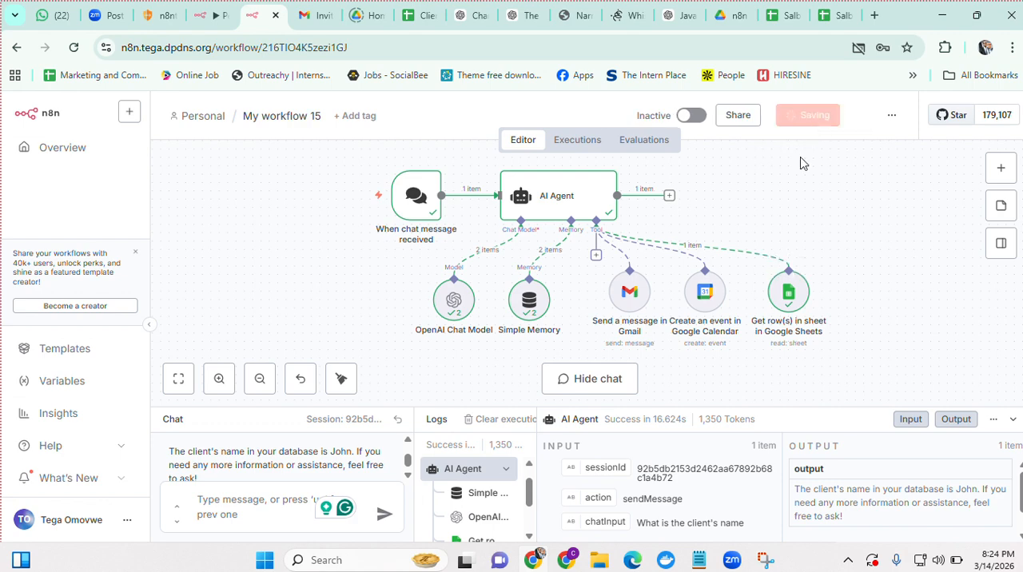